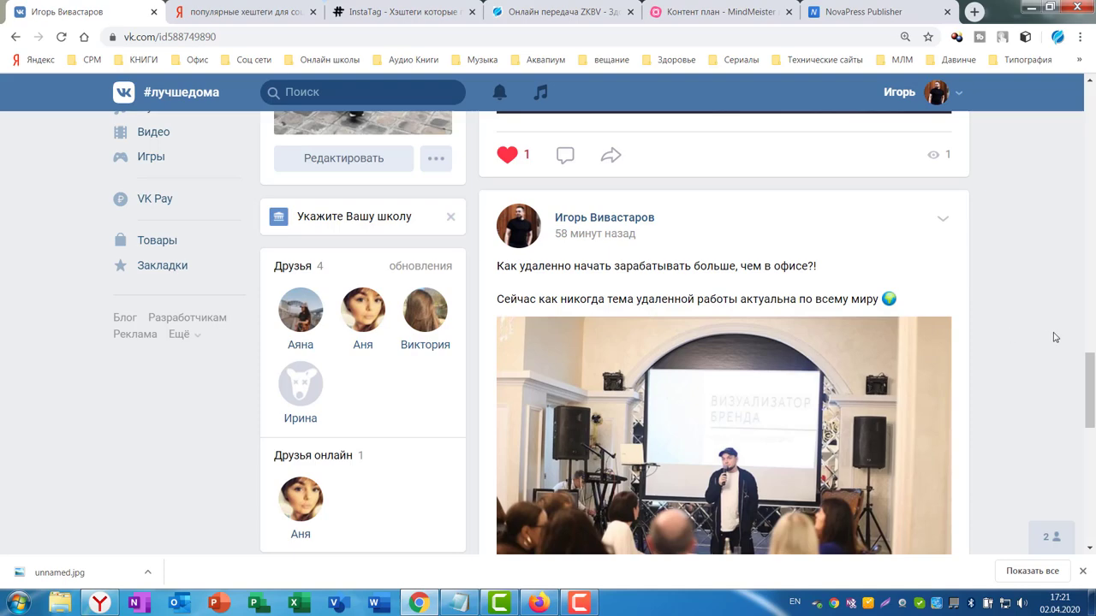
Look through the VK profile page, from the header information to the oldest wall posts and their like counts
scroll(971, 292, up, 6)
scroll(971, 292, up, 10)
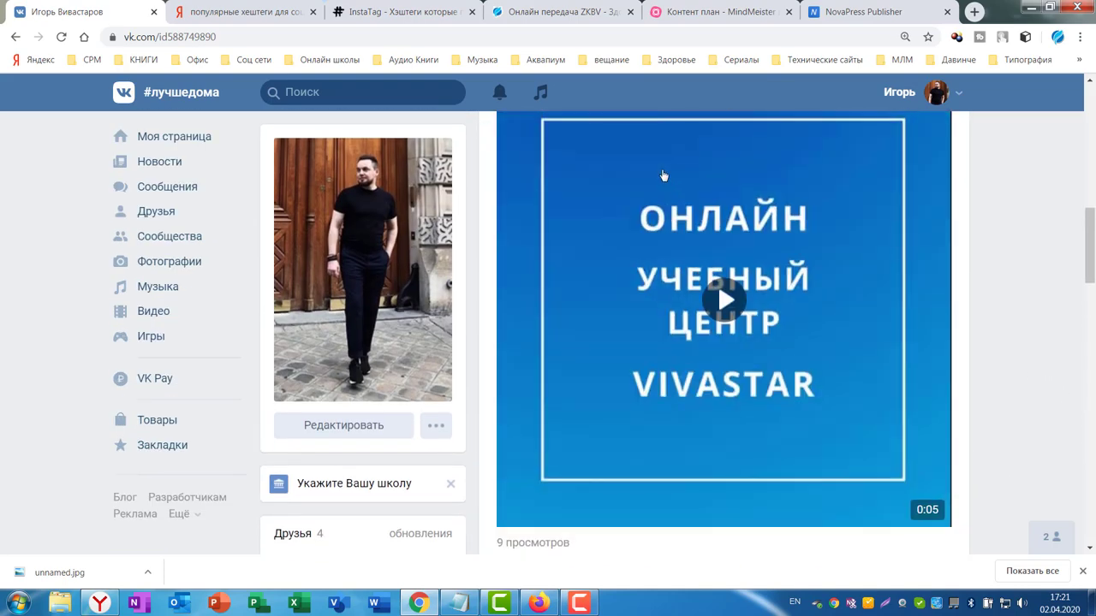
scroll(1000, 274, down, 4)
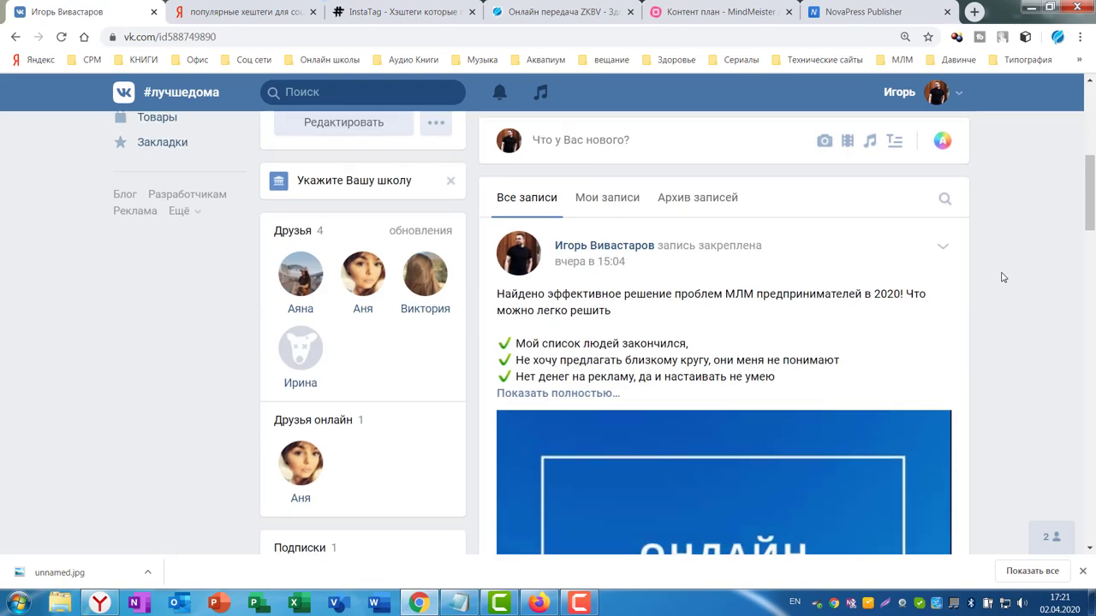
scroll(831, 326, up, 3)
scroll(832, 326, up, 2)
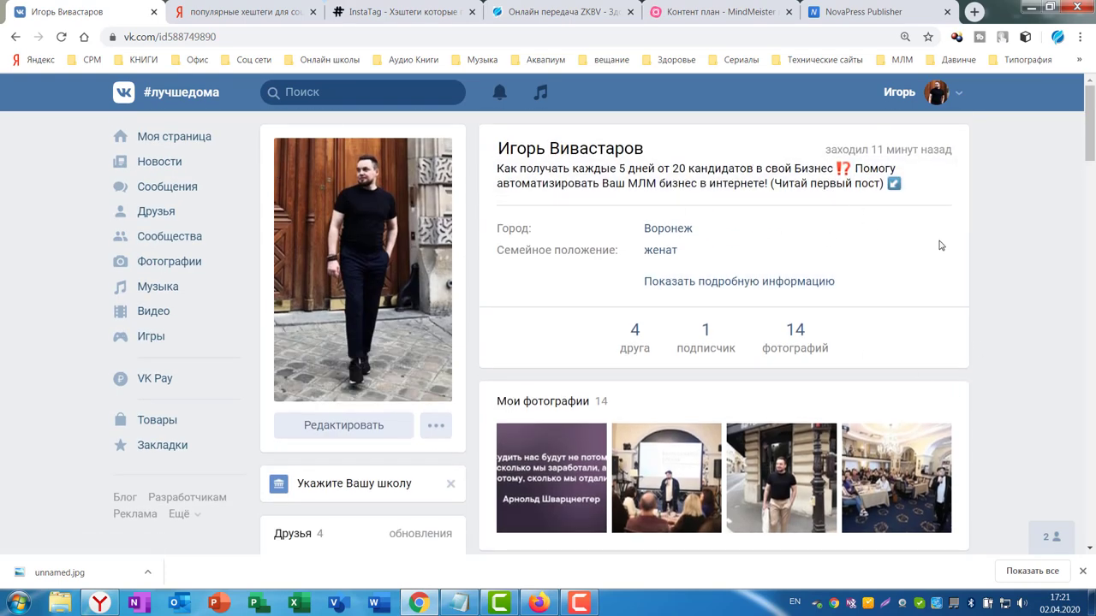
scroll(940, 245, down, 7)
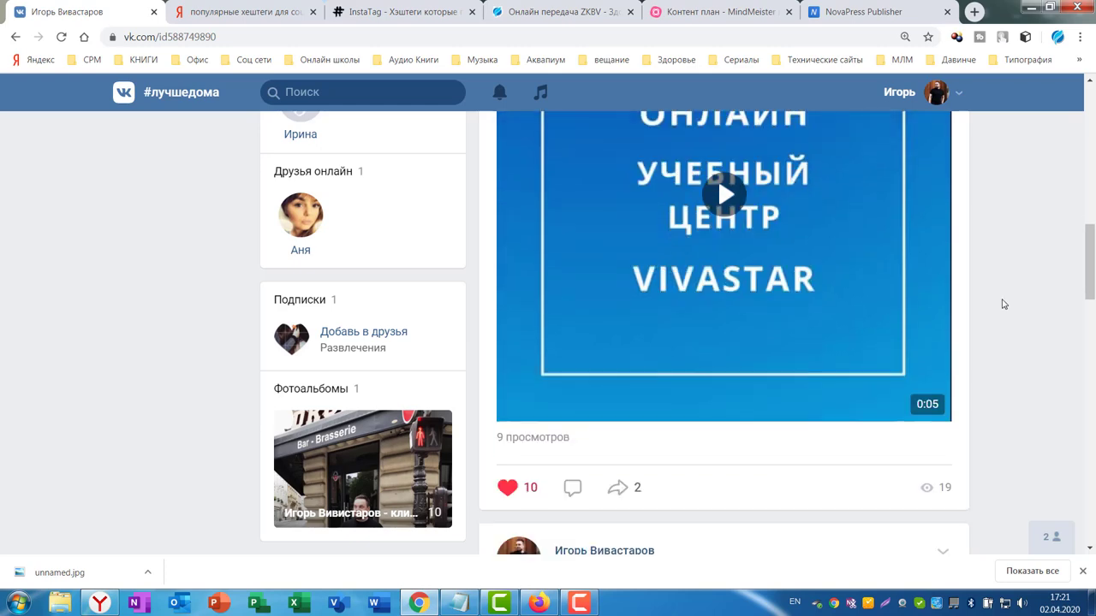
scroll(1006, 307, down, 3)
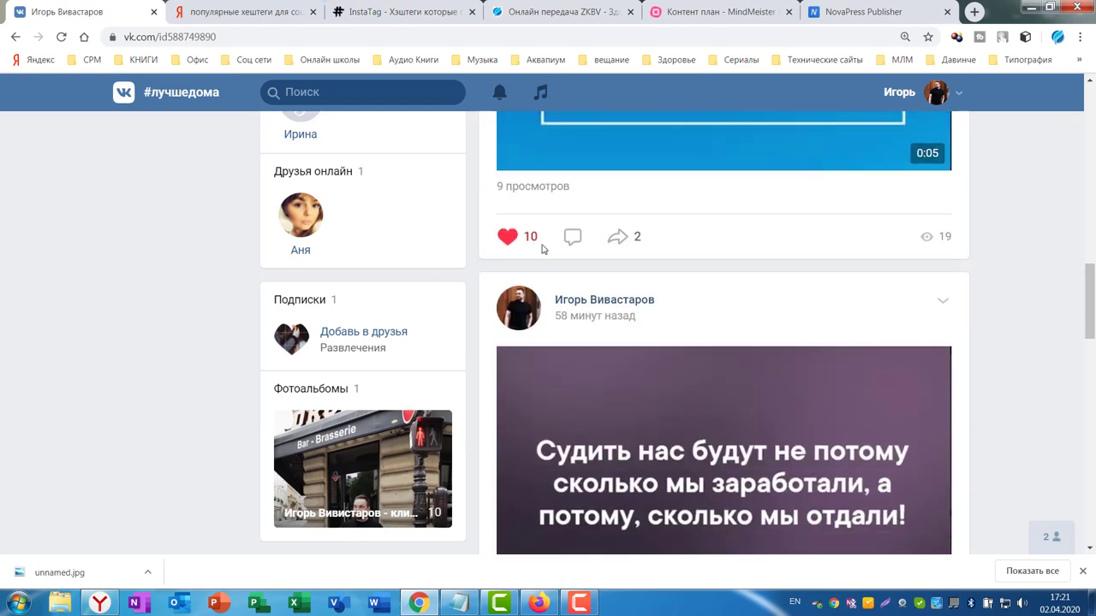
scroll(890, 269, down, 1)
scroll(891, 269, down, 4)
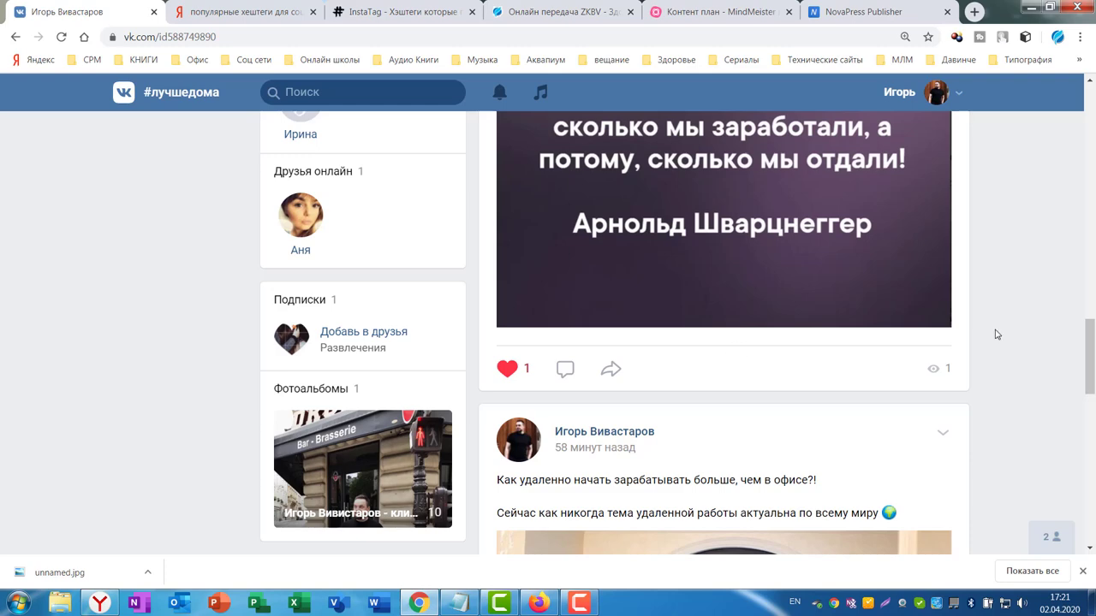
scroll(993, 334, down, 5)
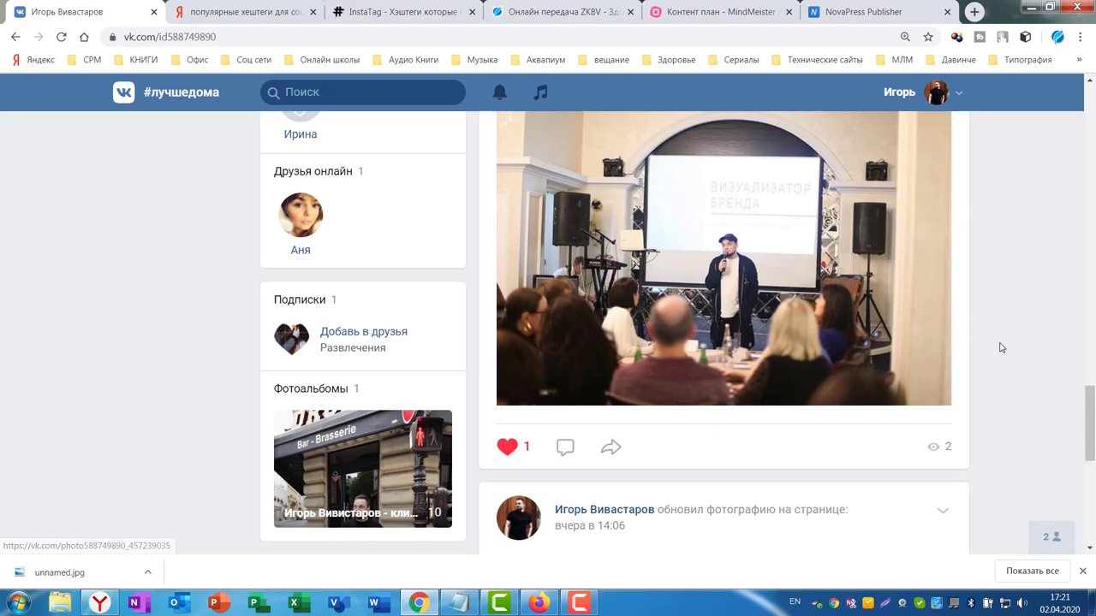
scroll(1004, 349, down, 5)
scroll(1001, 353, down, 1)
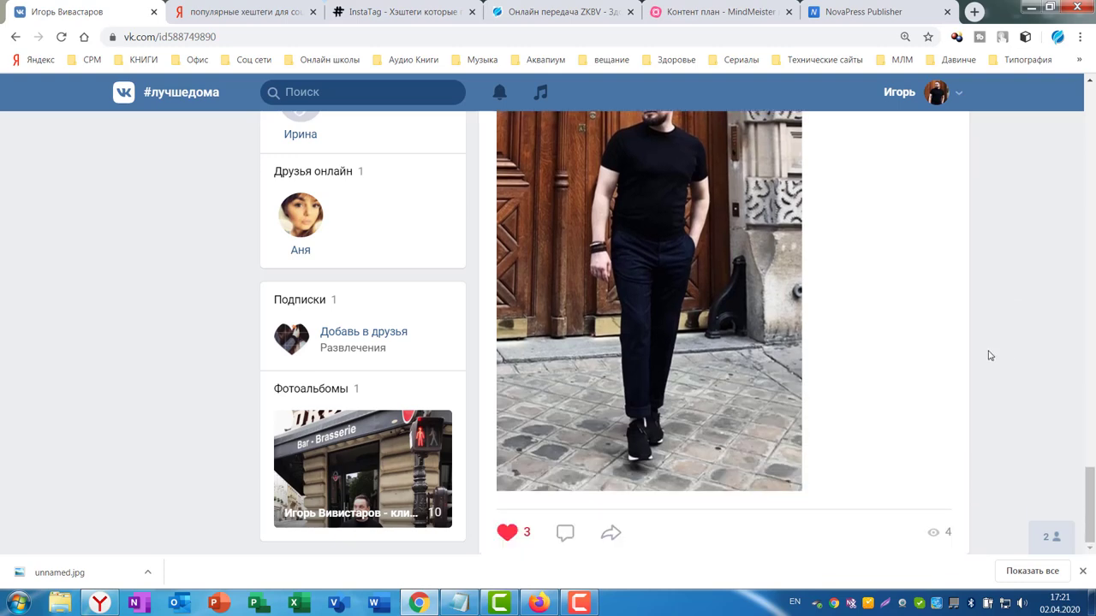
scroll(984, 333, up, 6)
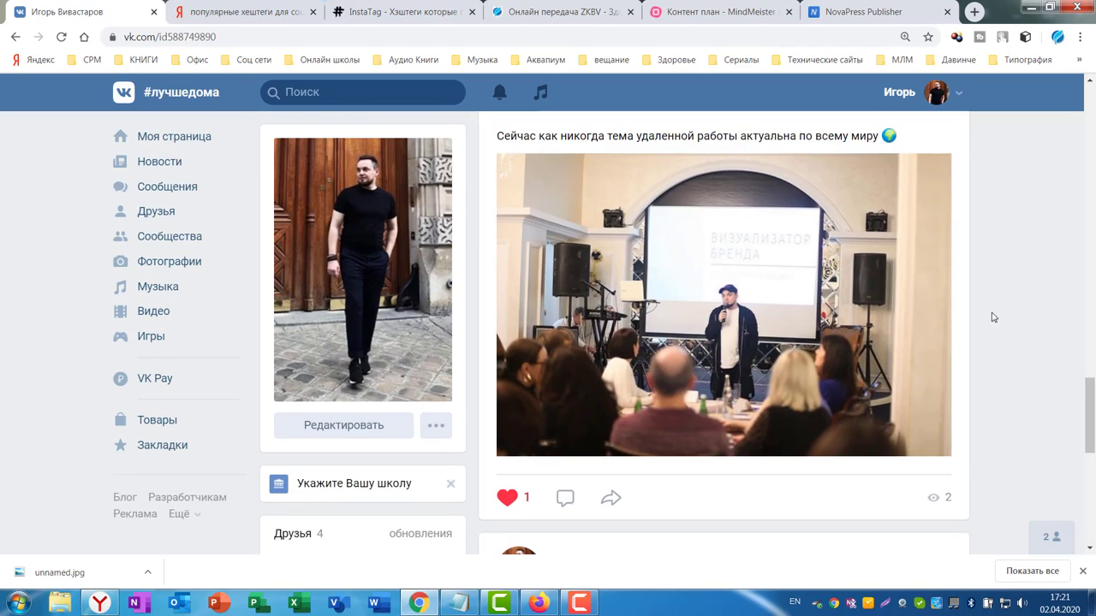
scroll(993, 317, up, 4)
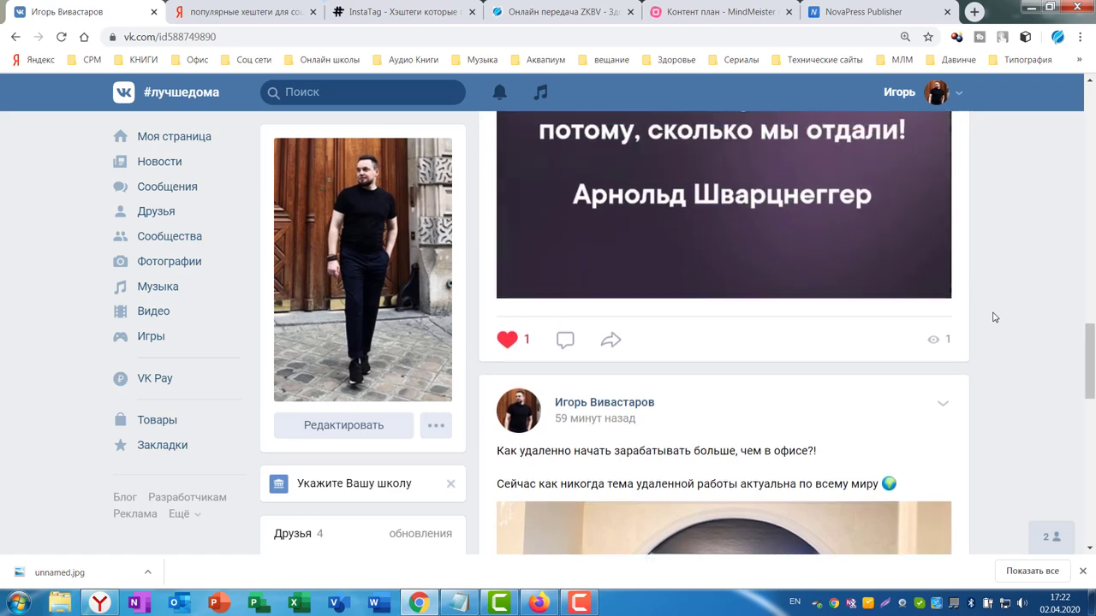
scroll(994, 318, up, 1)
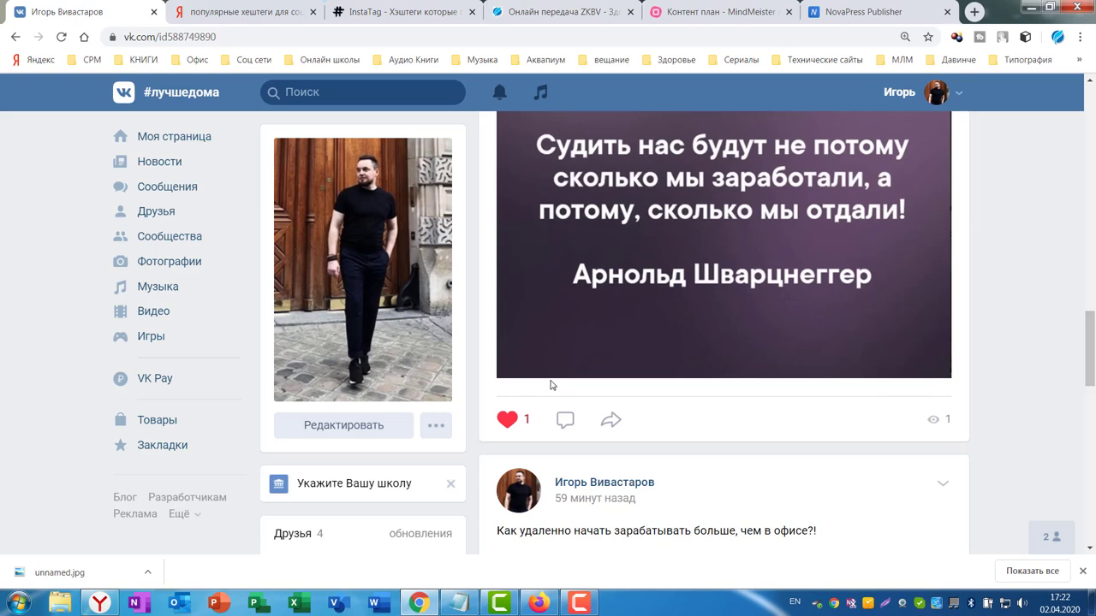
Switch to Firefox and open the new-account registration form on Prospero.ru
click(539, 605)
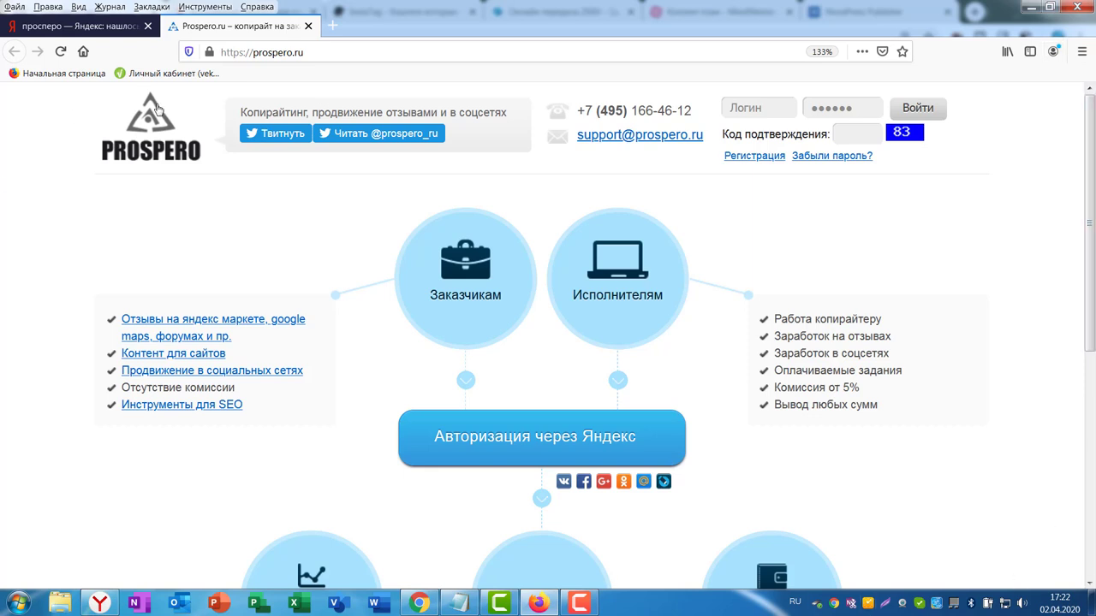
click(748, 157)
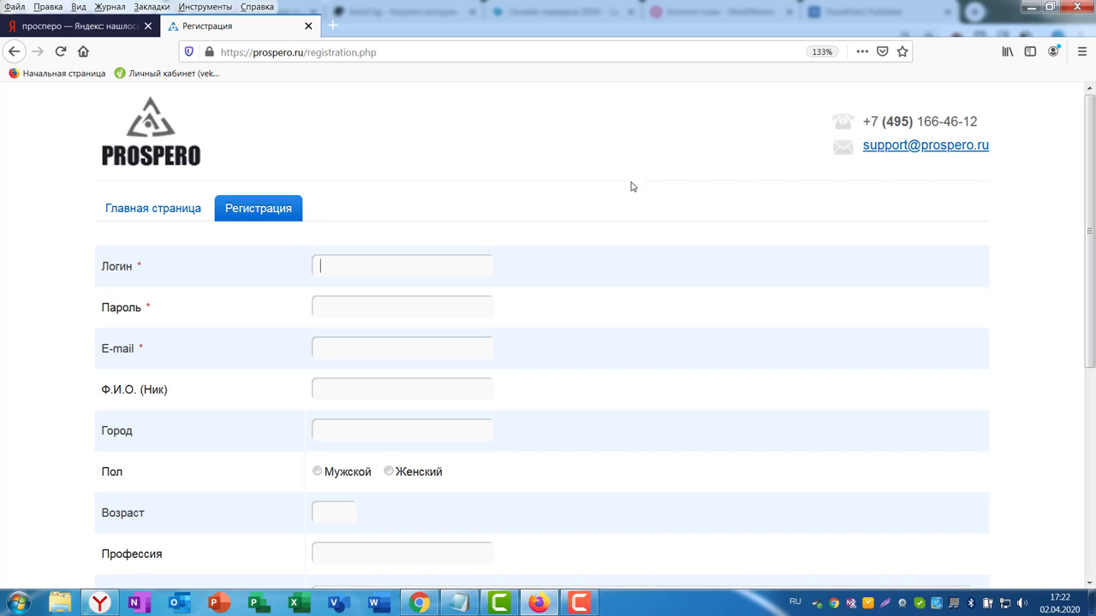
Bring up the Notepad window with the saved credentials, narrow it and place it beside the registration form's fields
click(459, 603)
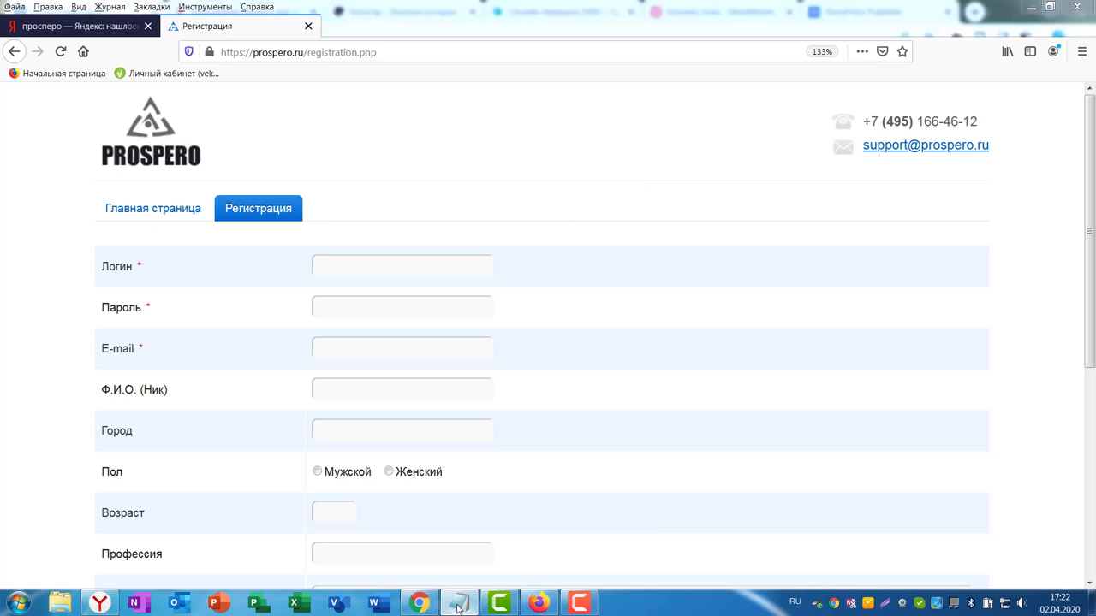
drag(410, 130, 374, 115)
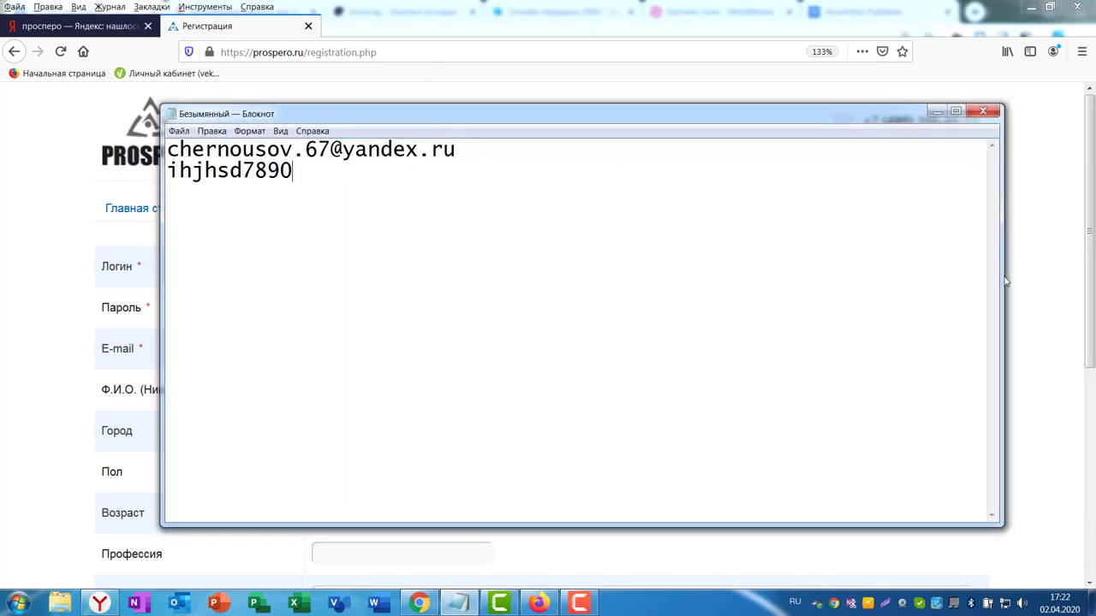
drag(1003, 266, 536, 231)
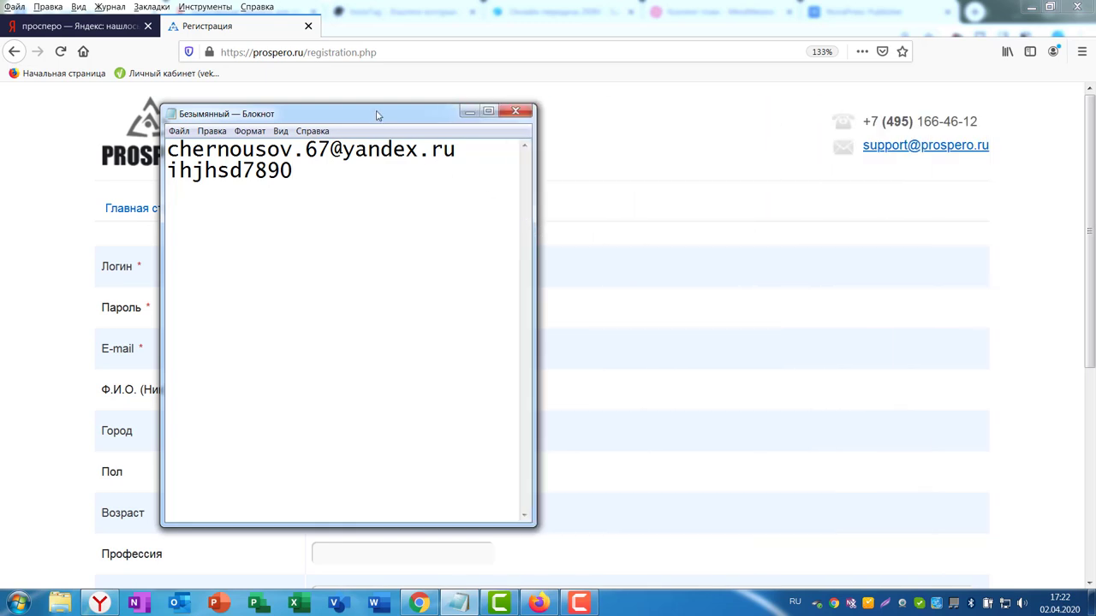
drag(377, 114, 813, 112)
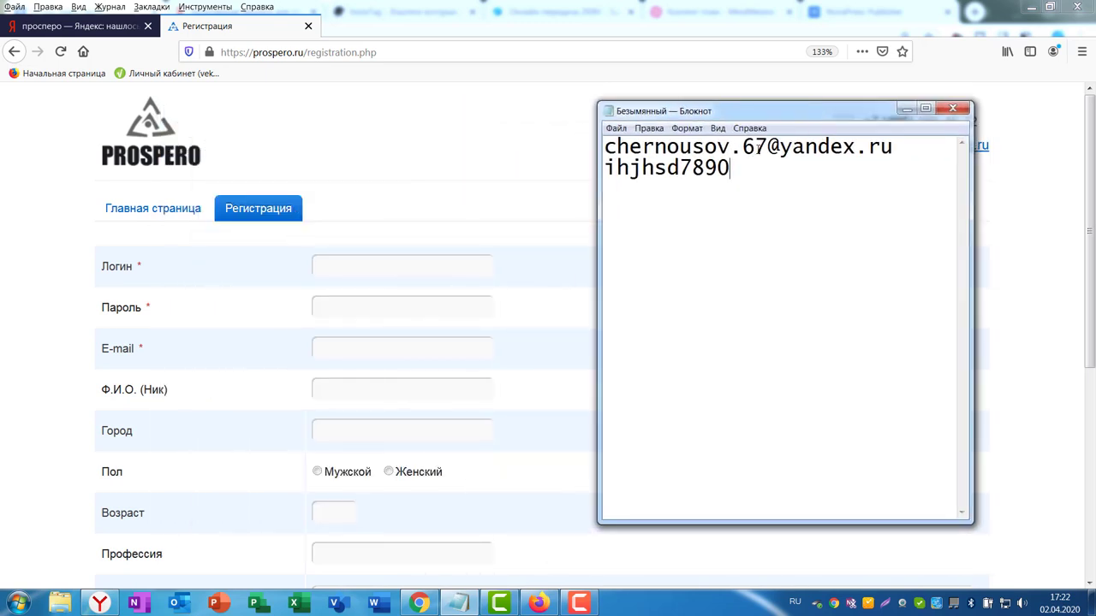
Copy the part of the e-mail address before the @ sign from Notepad into the form's login field
drag(757, 147, 597, 142)
key(ctrl+c)
right_click(673, 151)
click(689, 189)
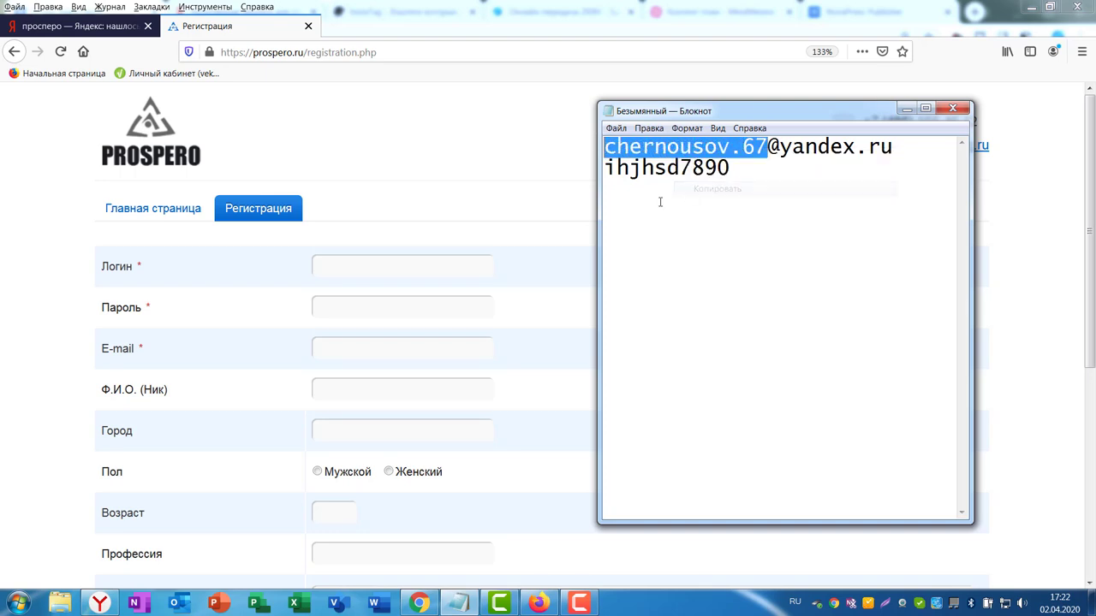
click(344, 266)
right_click(345, 265)
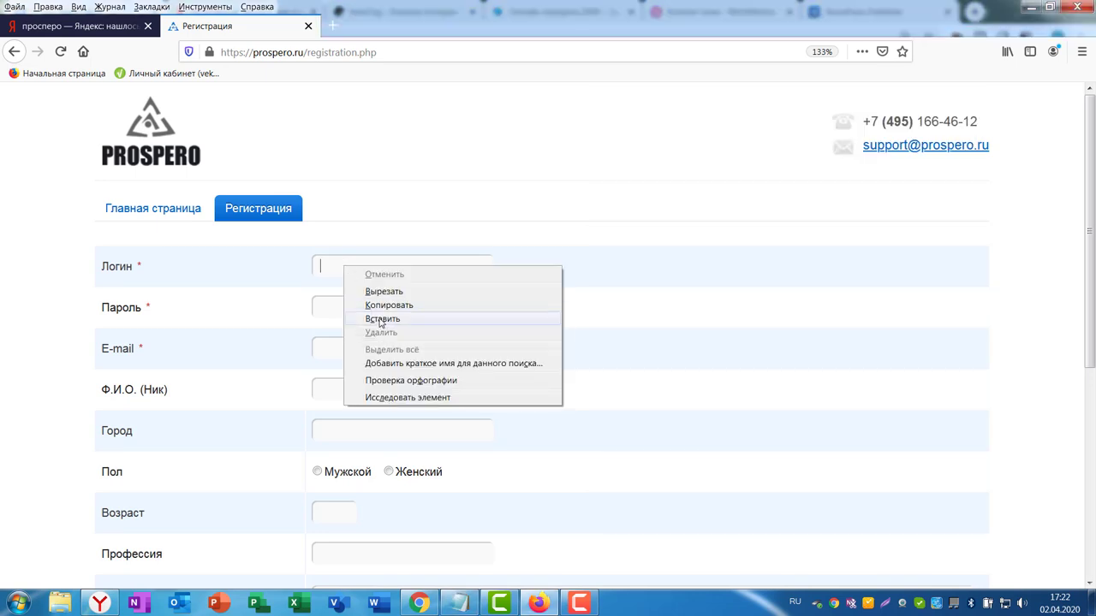
click(416, 319)
key(Tab)
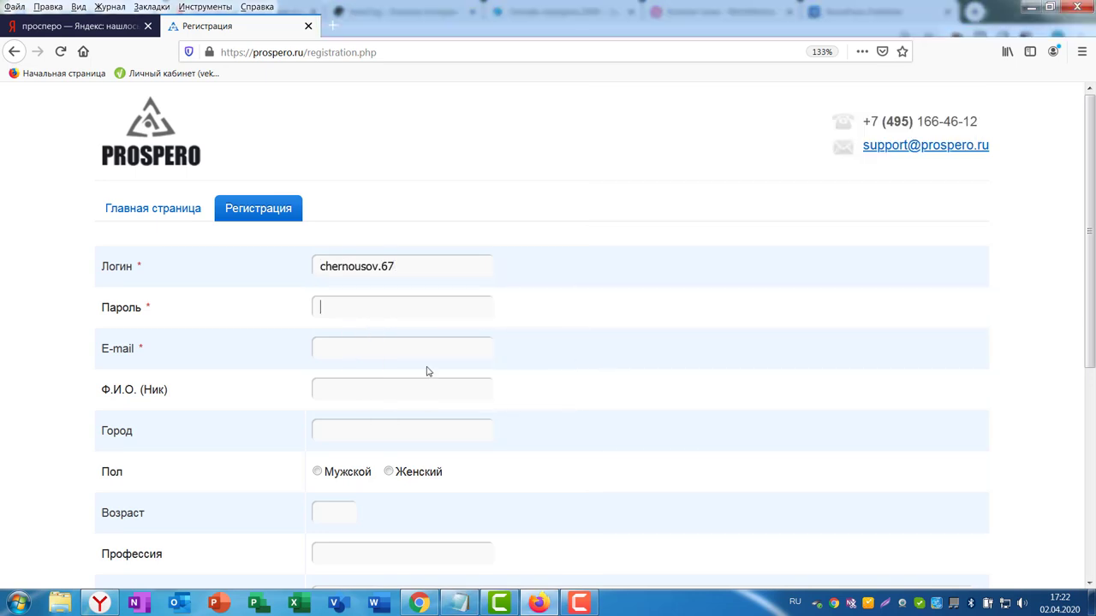
Copy the account password from the Notepad note into the registration form's password field
click(460, 602)
drag(734, 168, 599, 167)
right_click(642, 172)
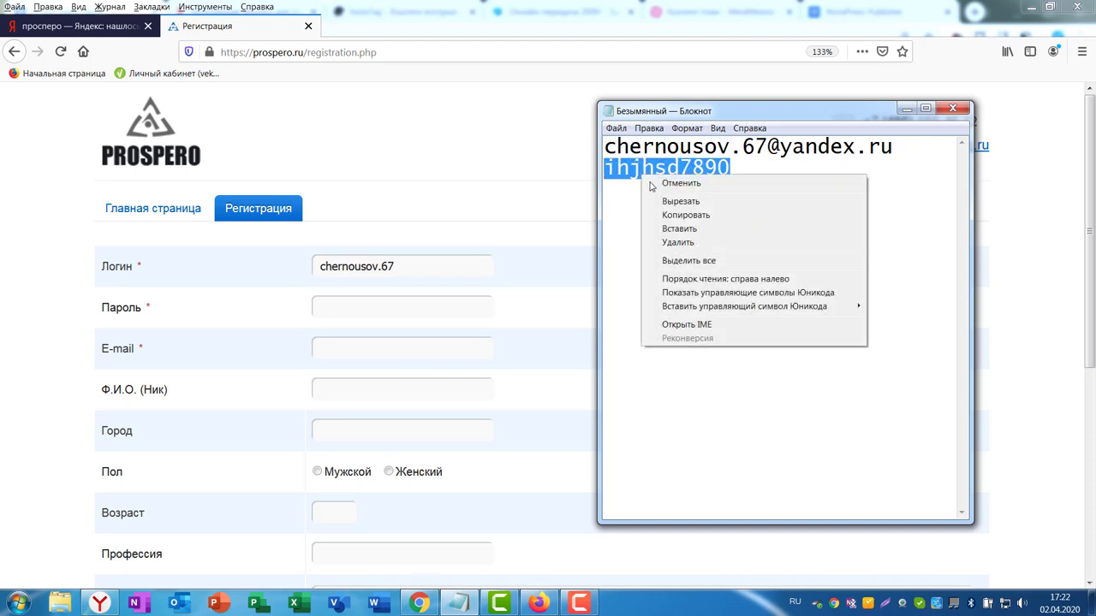
click(681, 215)
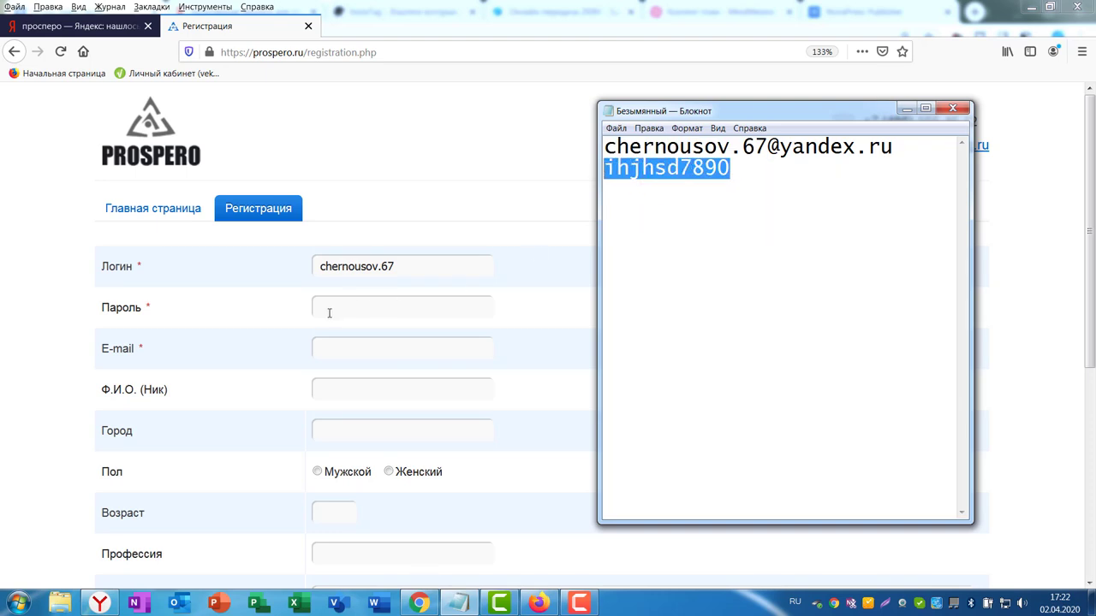
click(328, 313)
right_click(329, 314)
click(363, 367)
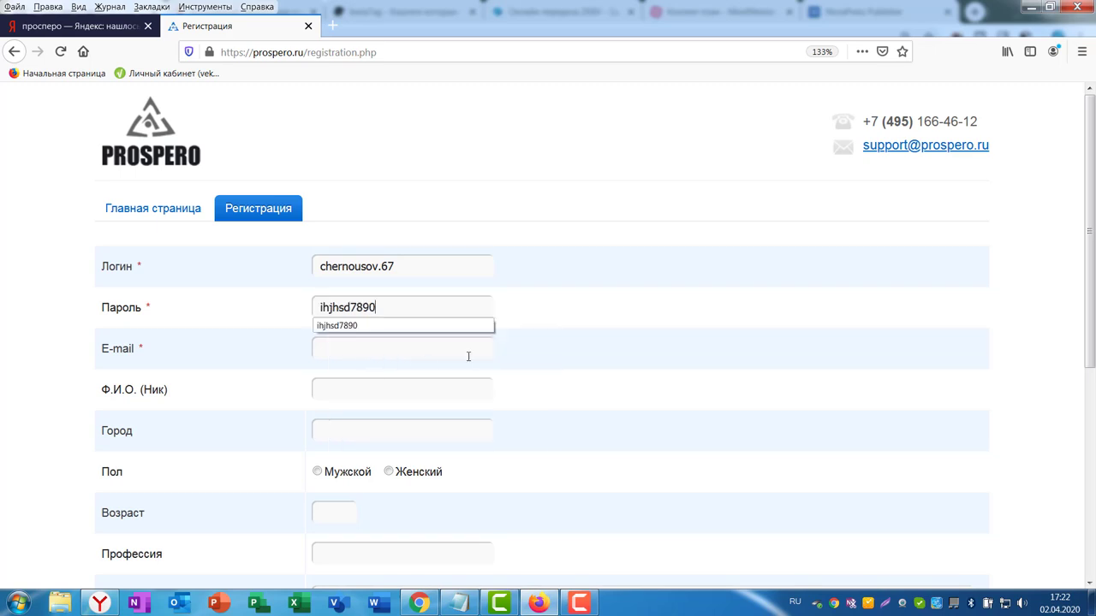
Copy the full e-mail address from the Notepad note into the registration form's E-mail field
click(369, 347)
click(459, 603)
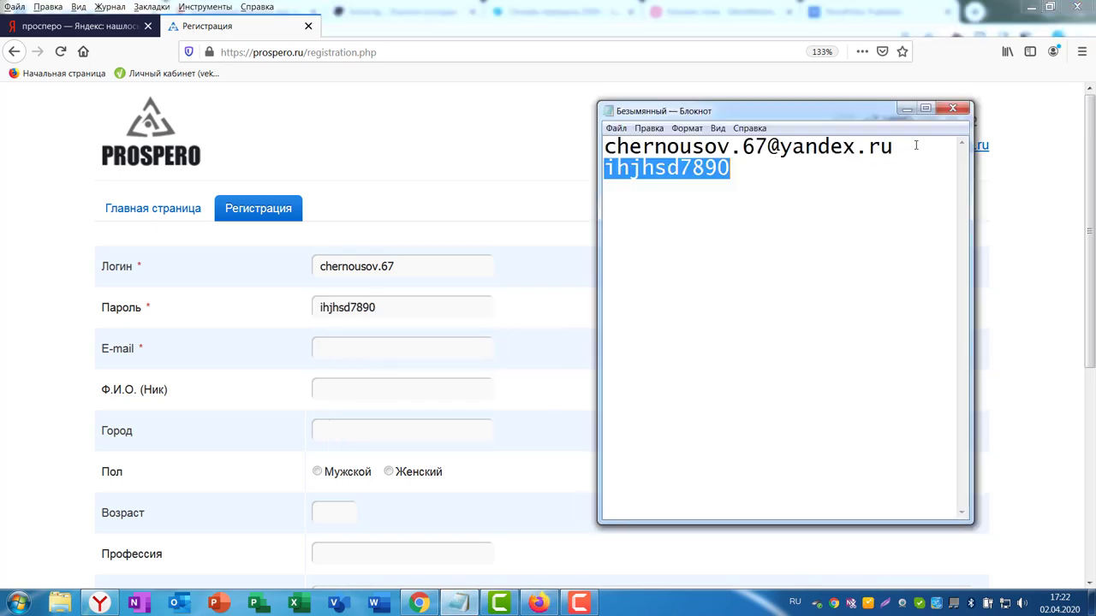
drag(911, 146, 597, 128)
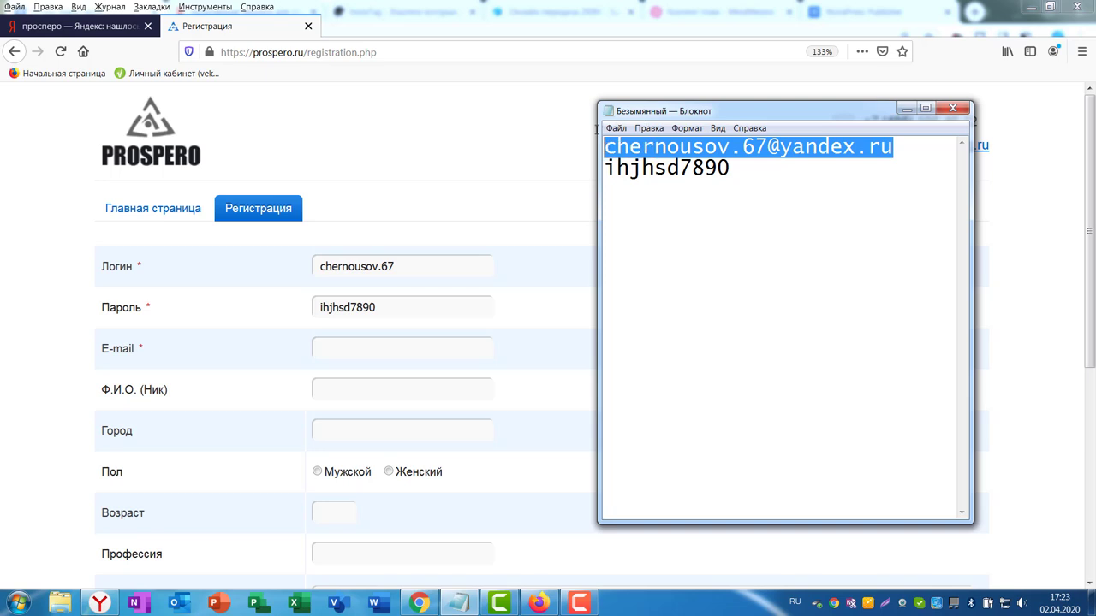
right_click(653, 147)
click(676, 187)
click(357, 348)
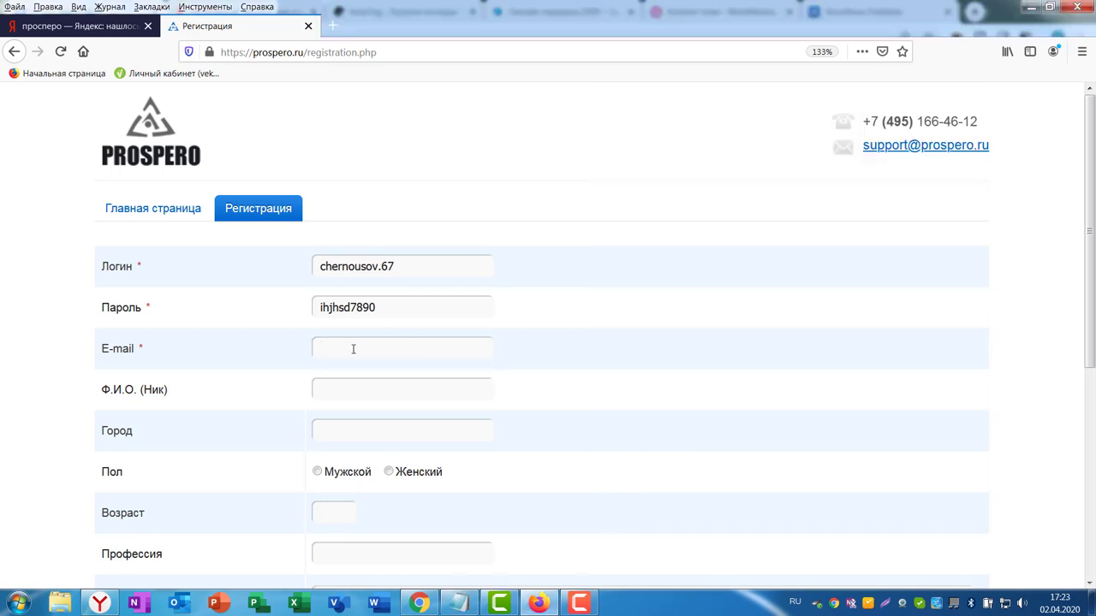
right_click(354, 349)
click(392, 404)
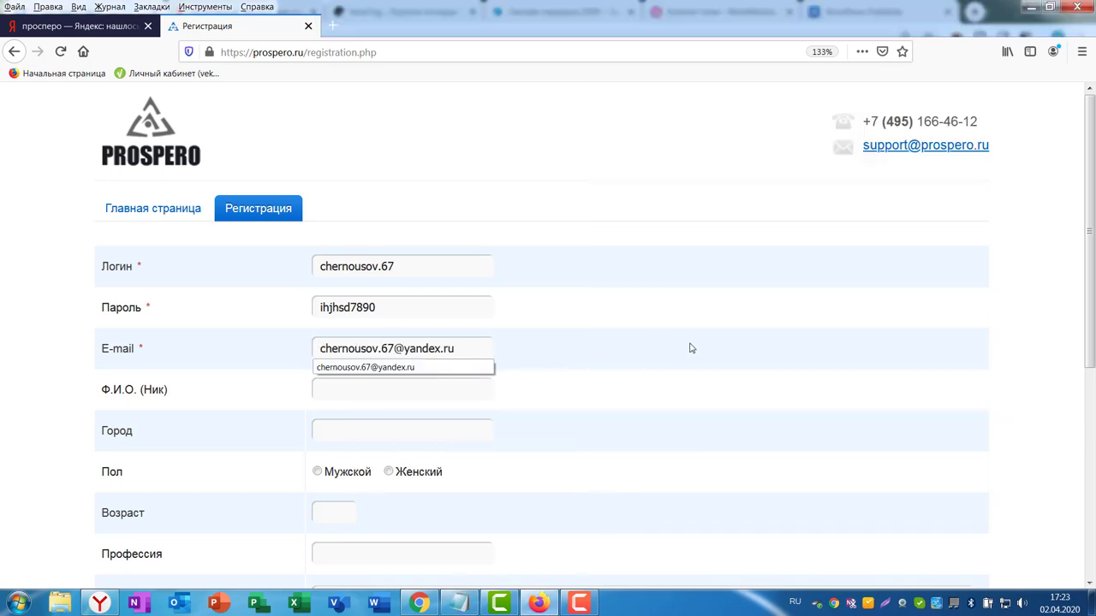
click(648, 345)
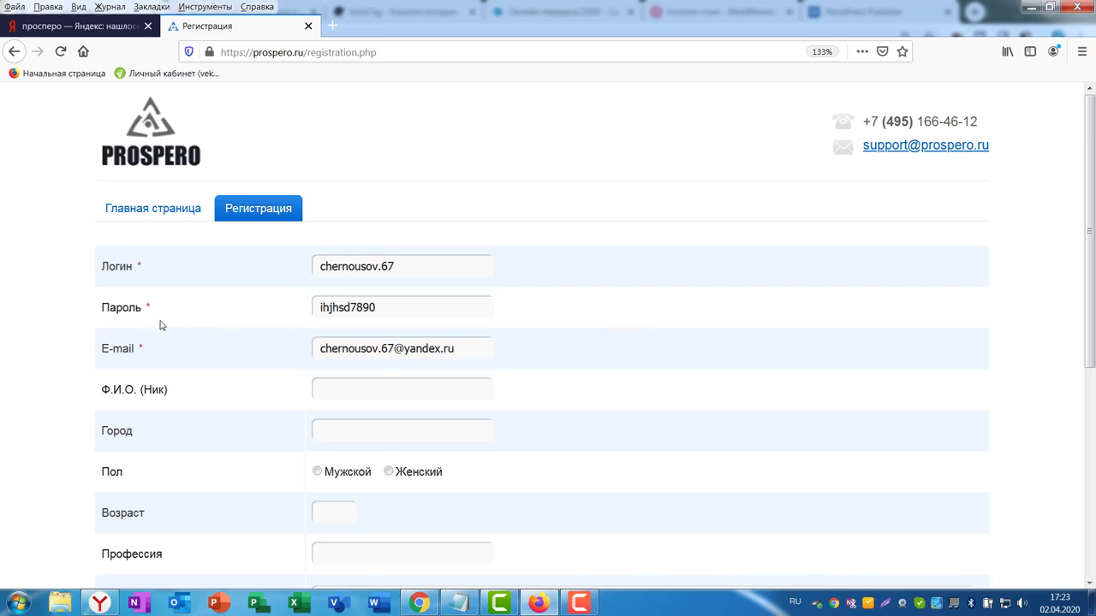
Complete the reCAPTCHA check below the form by selecting and confirming all images that contain cars
scroll(729, 300, down, 3)
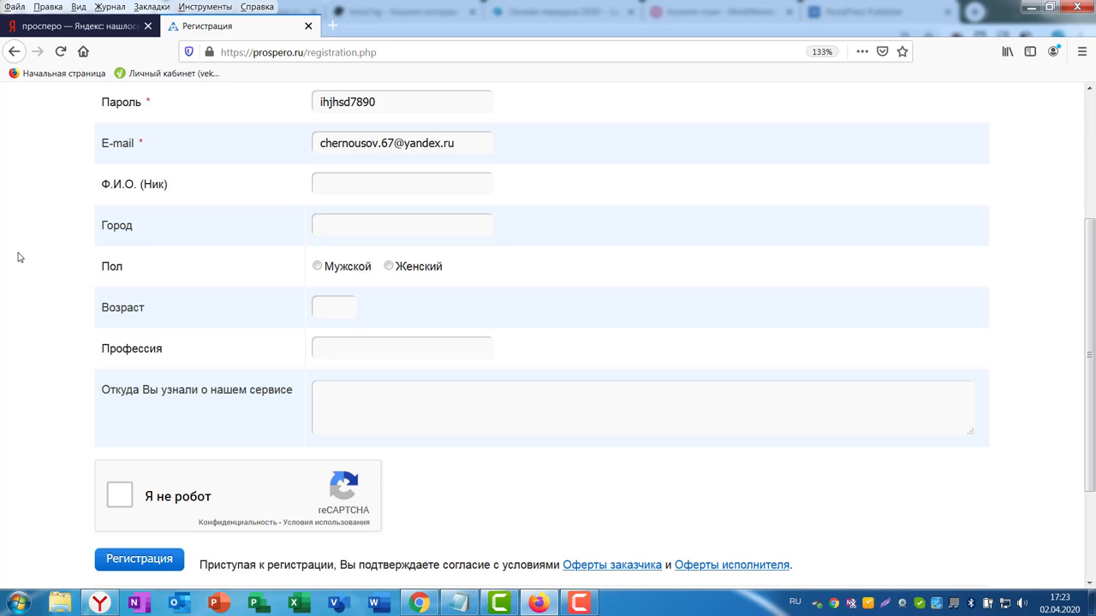
click(120, 497)
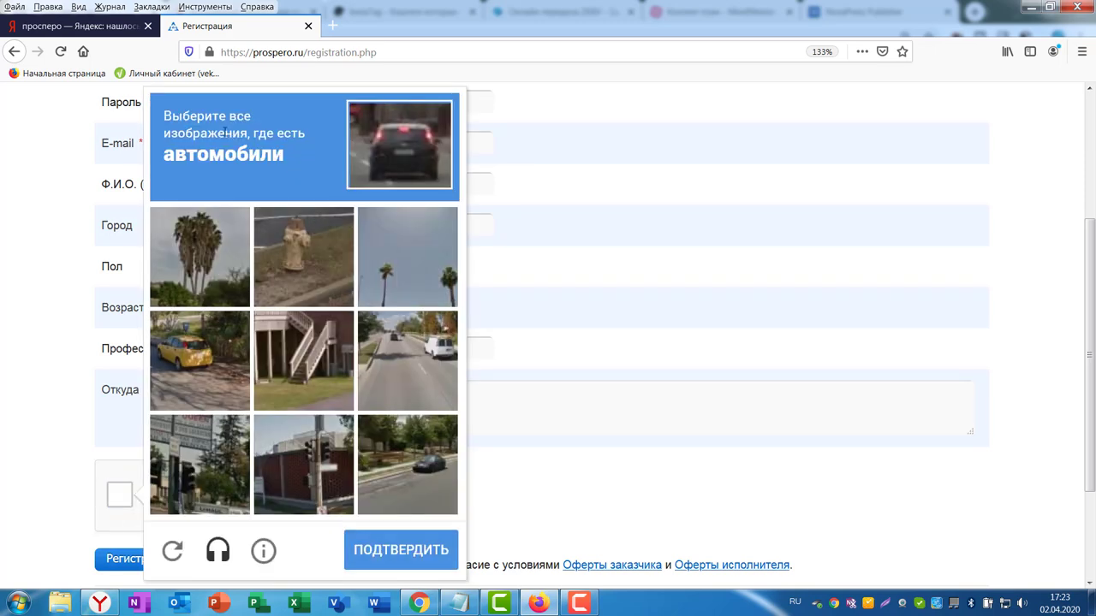
click(197, 362)
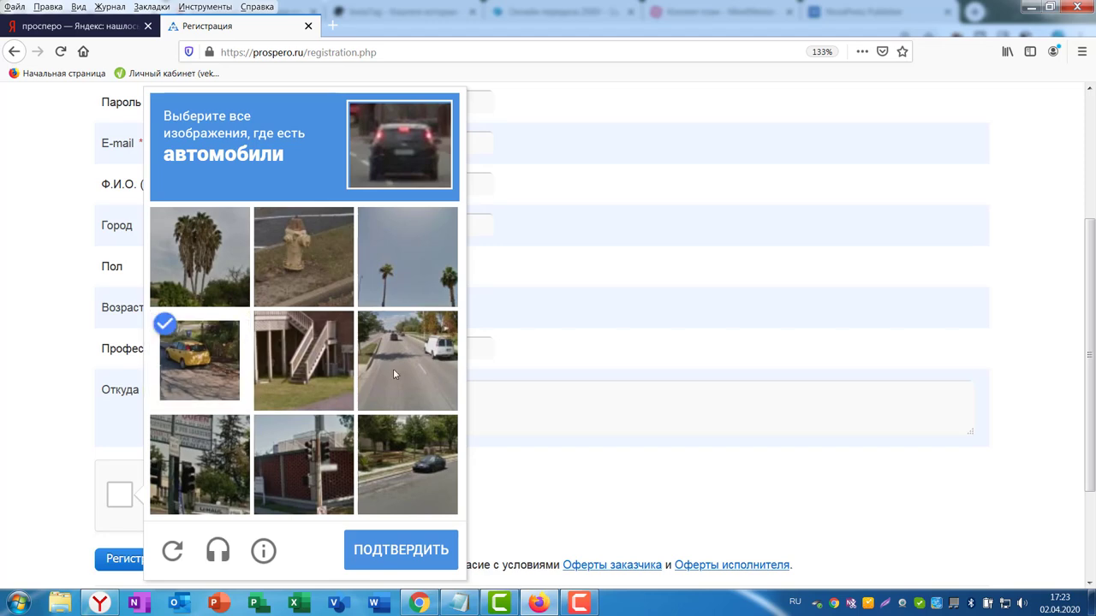
click(426, 363)
click(430, 481)
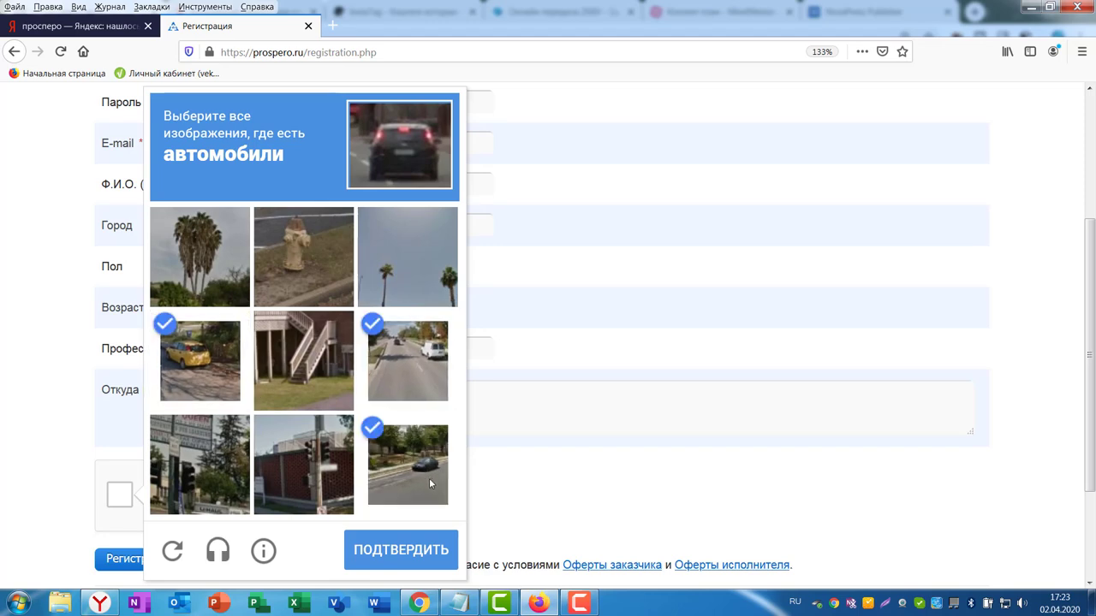
click(404, 558)
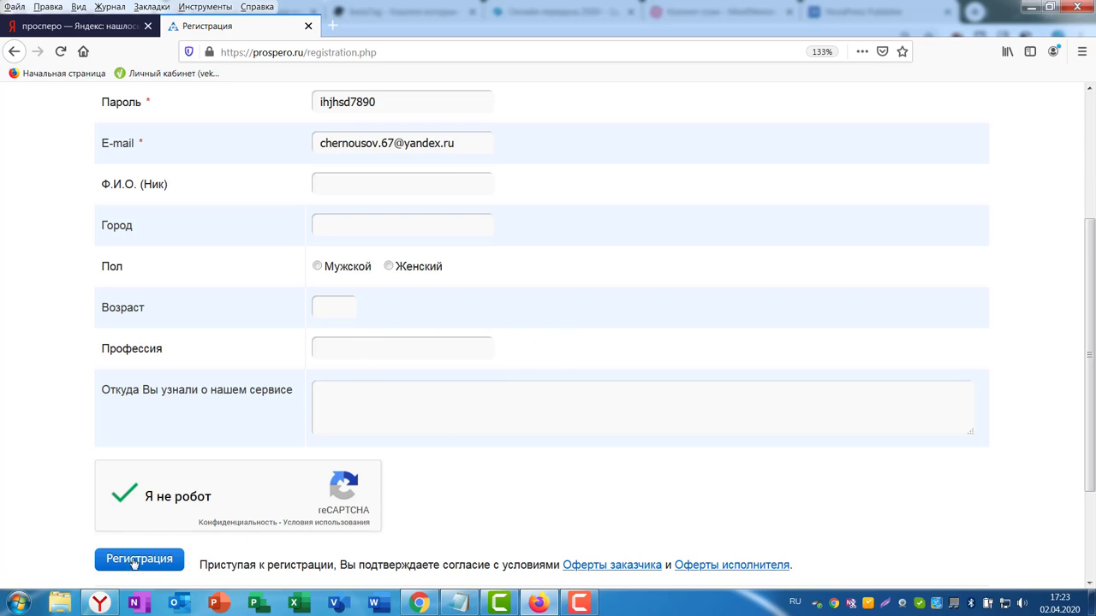
Switch to the Yandex Mail inbox and open the Prospero.Ru registration message at its activation link
key(alt+Tab)
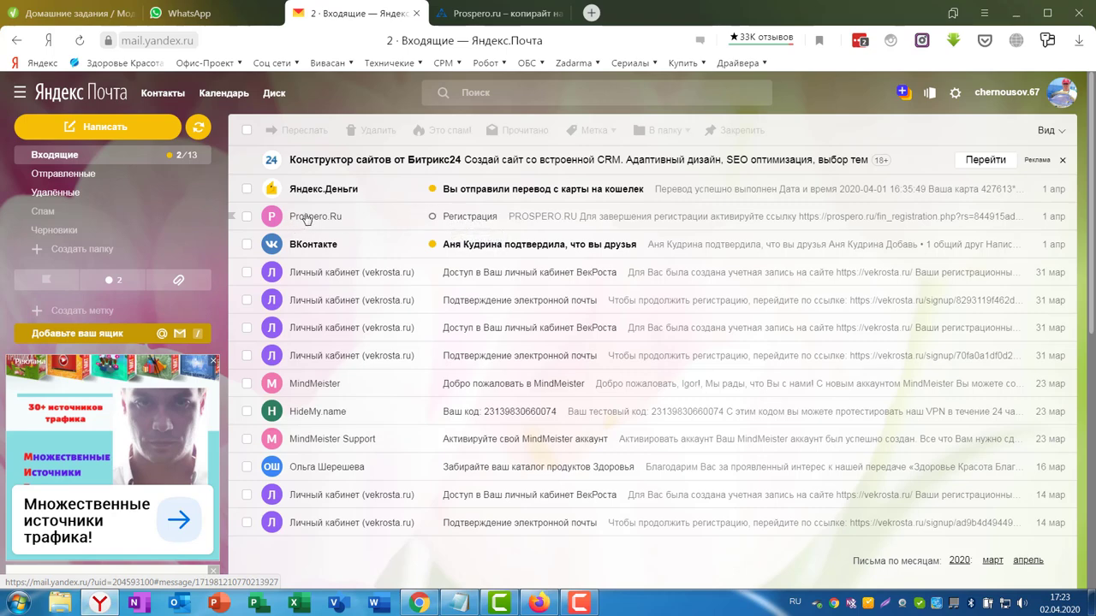
click(471, 222)
scroll(634, 267, down, 2)
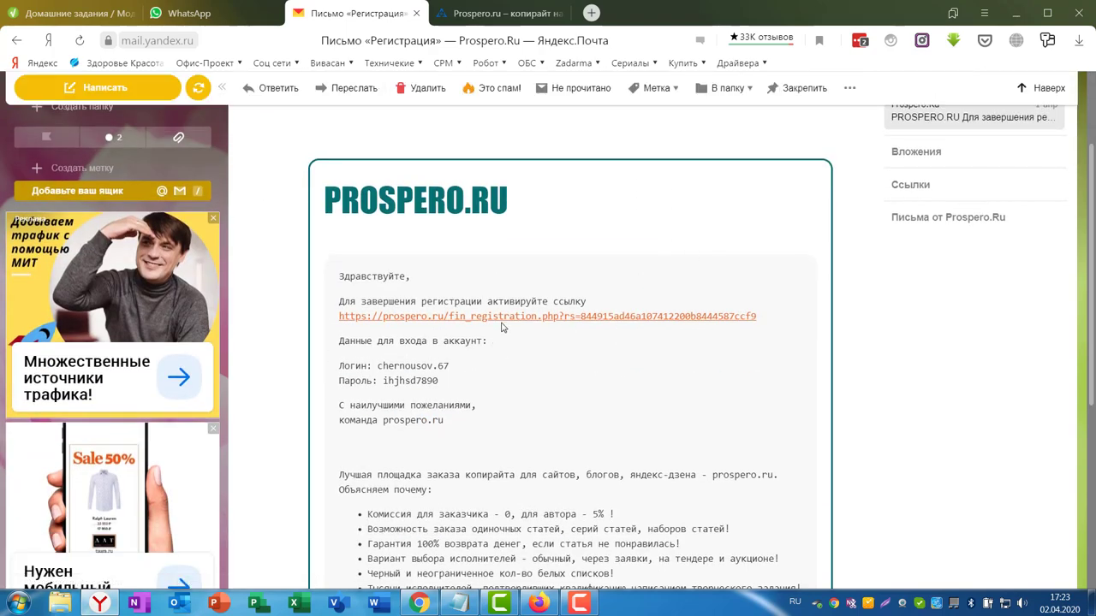
Switch back to the registration form in Firefox, submit it, and open the Prospero home page from the confirmation page
key(alt+Tab)
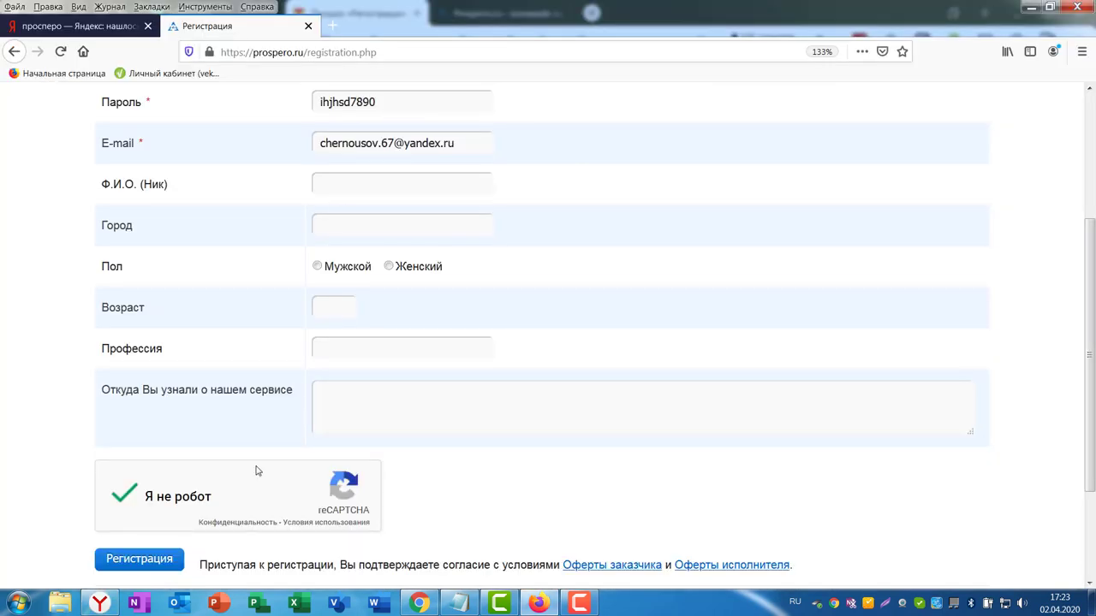
click(175, 557)
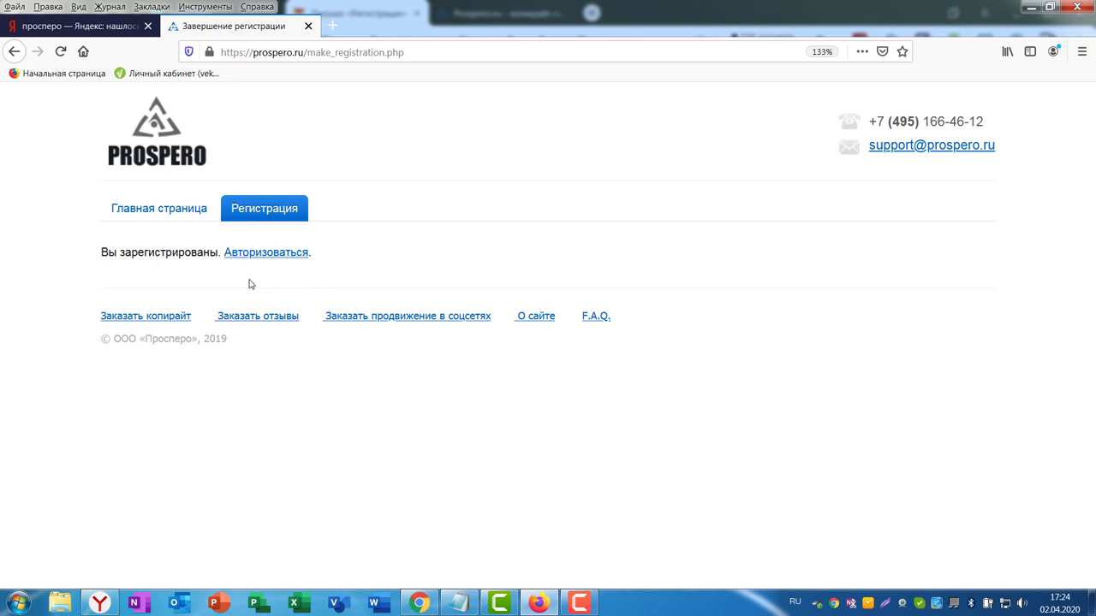
click(163, 142)
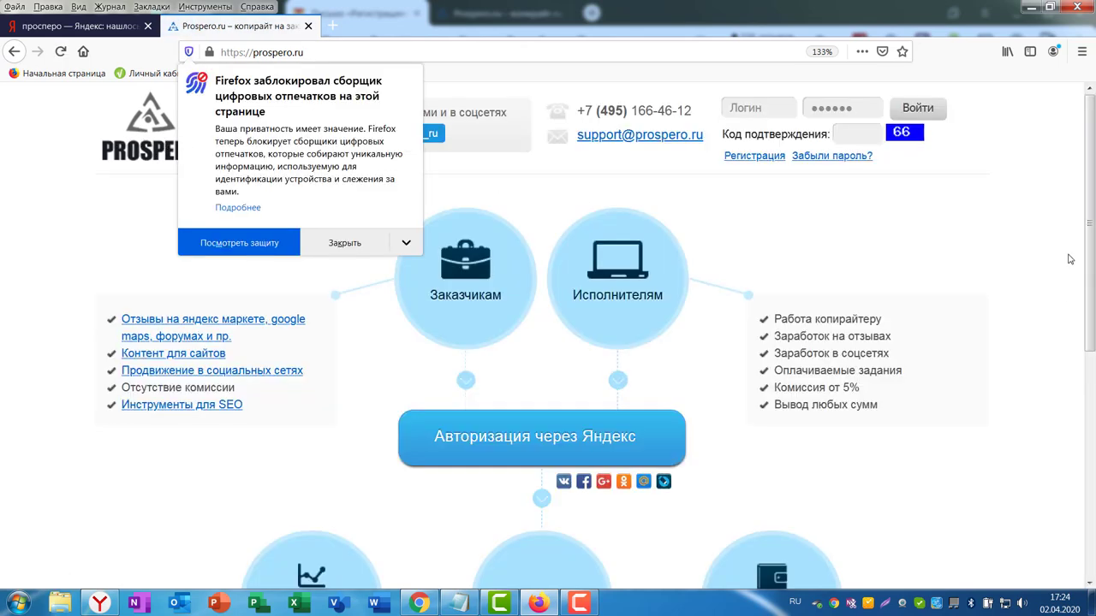
click(1008, 259)
click(750, 107)
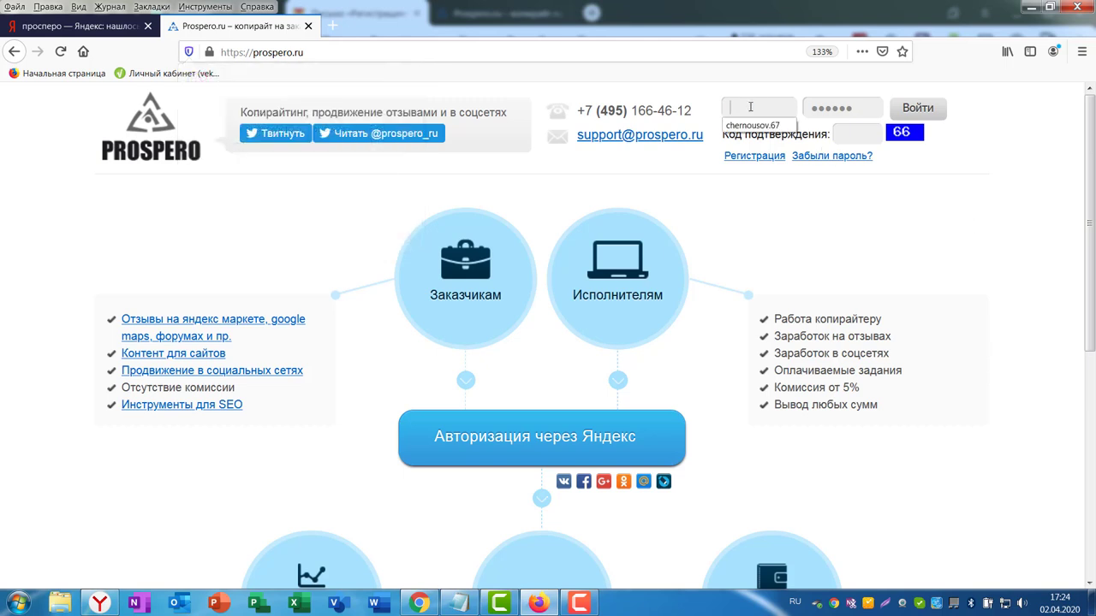
click(830, 108)
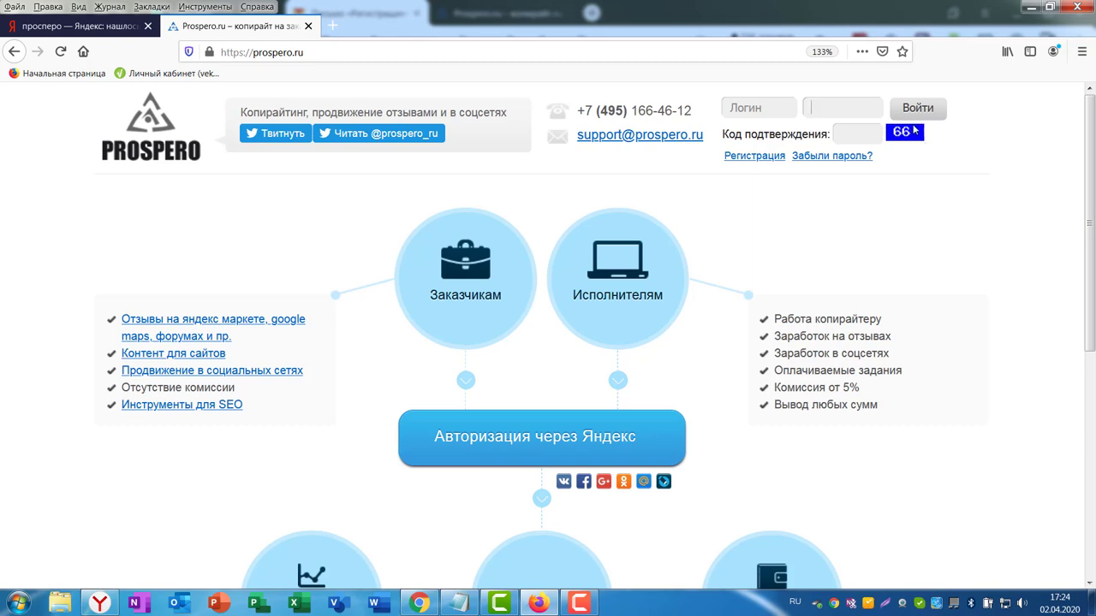
key(ctrl+v)
Switch to the Prospero home page in Yandex Browser and sign in to the existing account with the prefilled credentials
click(98, 604)
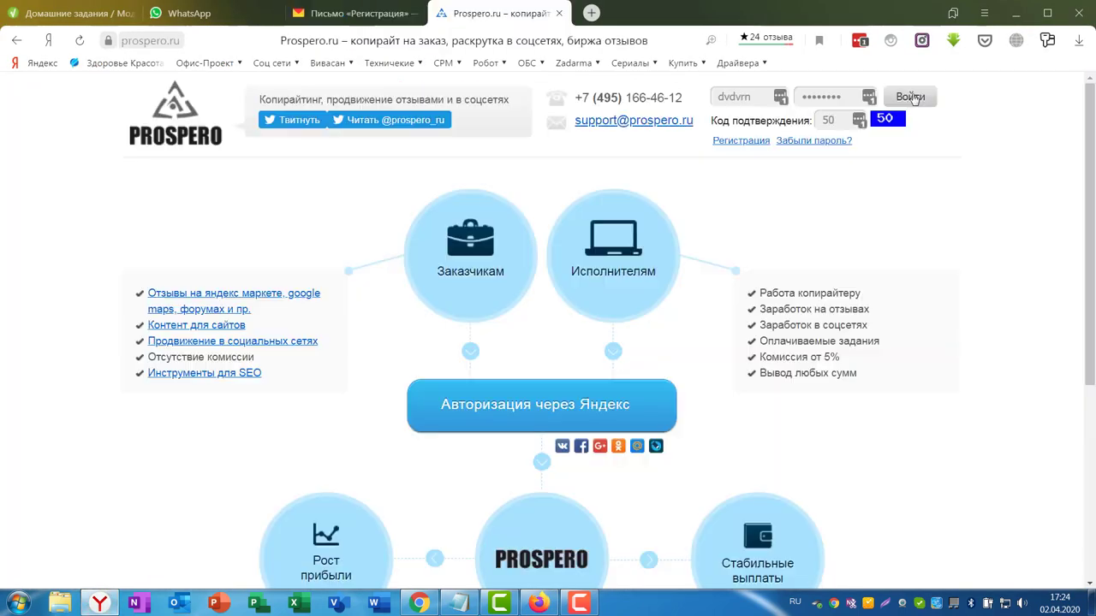
click(912, 97)
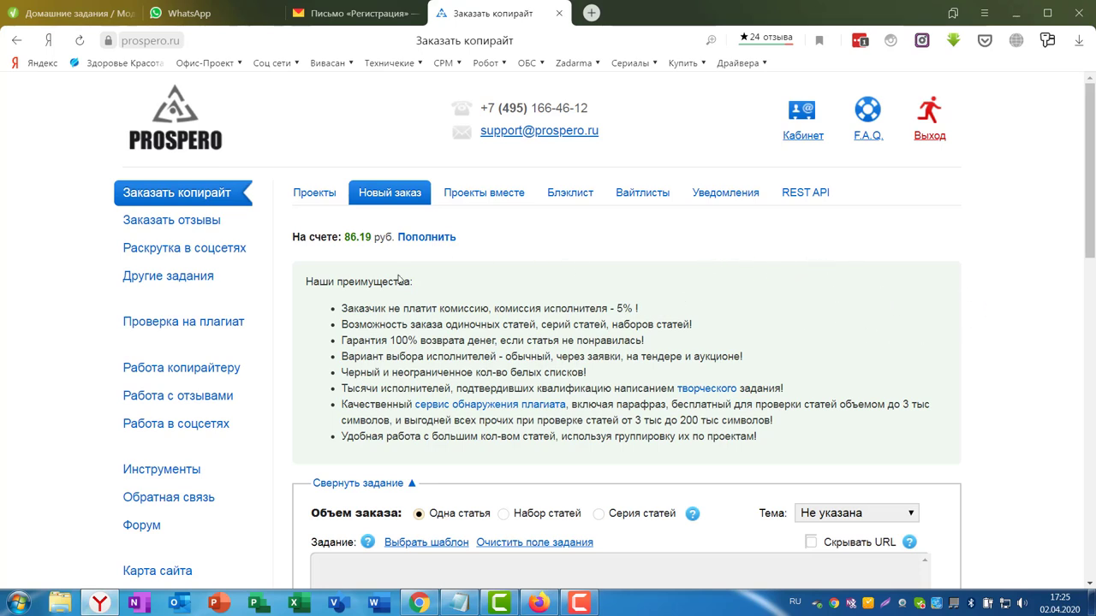
scroll(890, 315, down, 3)
scroll(857, 291, up, 2)
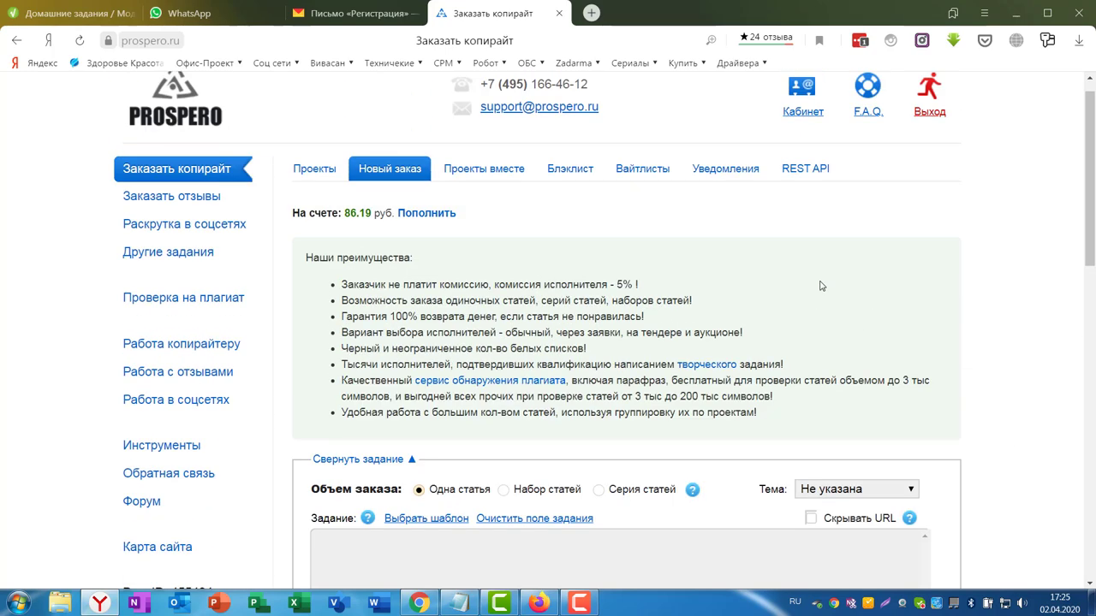
scroll(821, 285, up, 1)
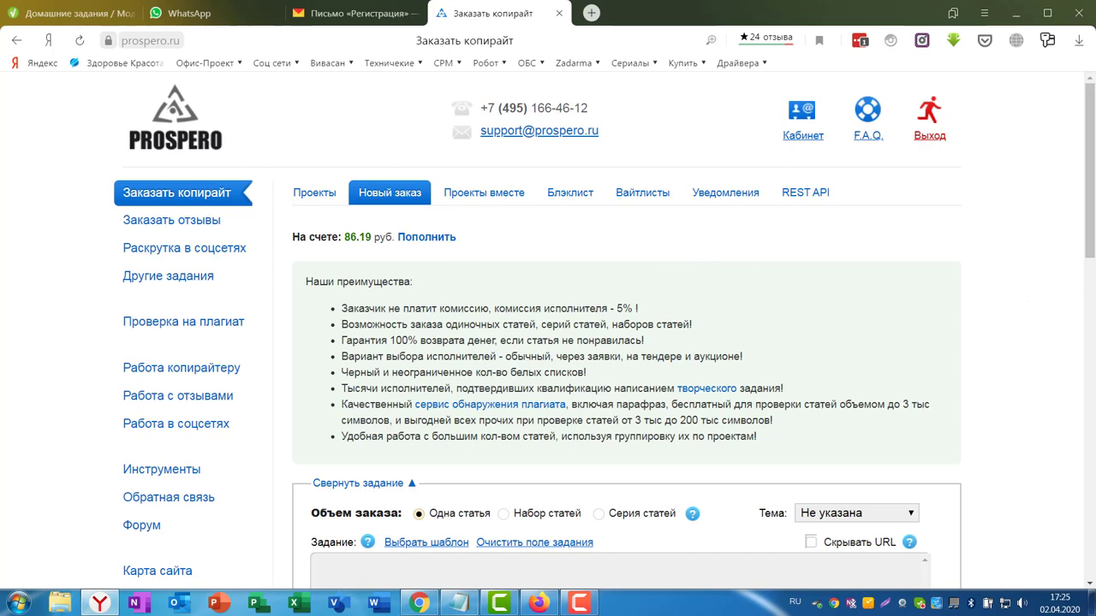
Switch to the VK profile in Chrome and look through it from the profile header to the pinned post
click(419, 602)
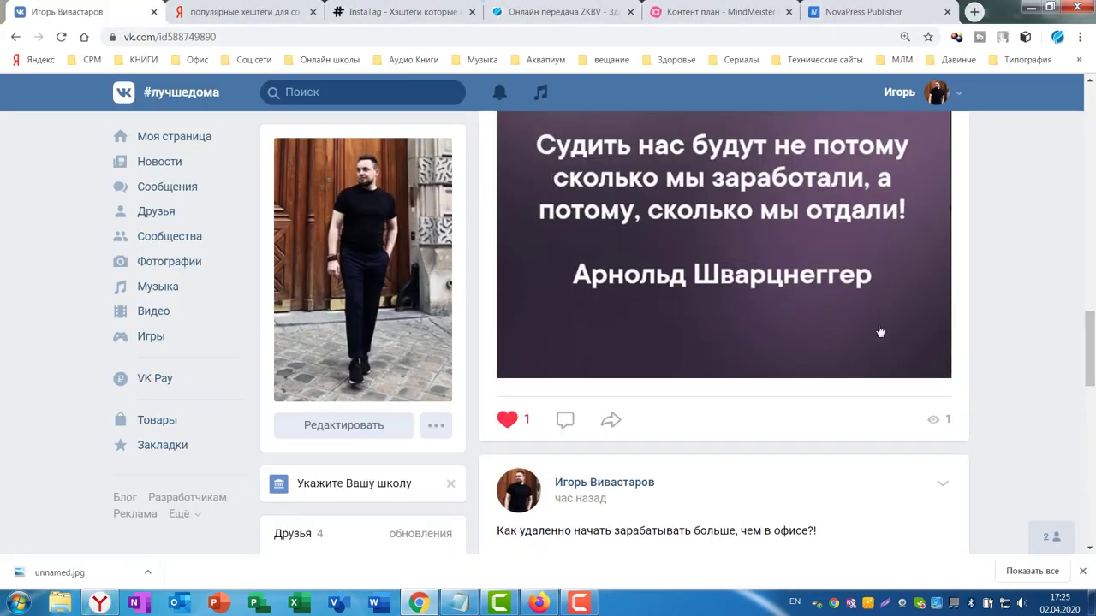
scroll(954, 334, up, 10)
scroll(967, 331, up, 3)
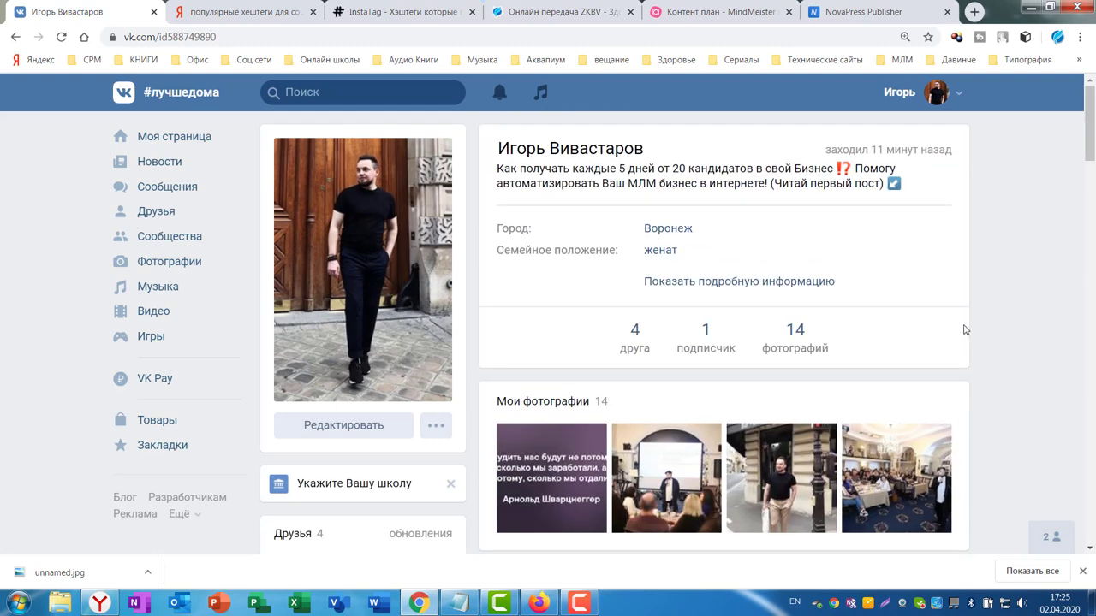
scroll(962, 333, down, 5)
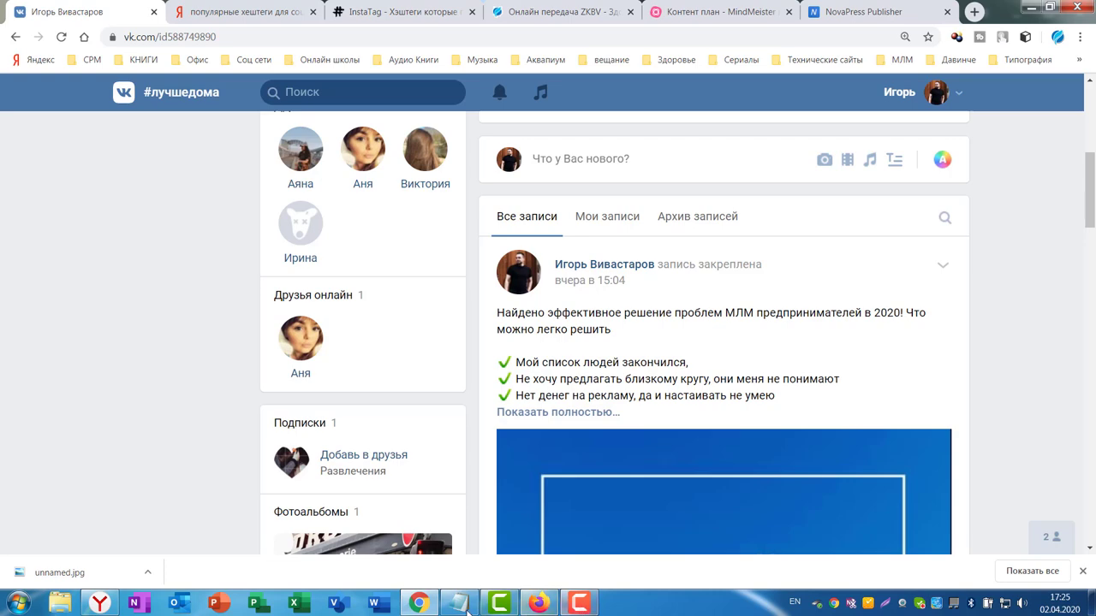
Return to Prospero in Yandex Browser and look at the account top-up form and its amount field
click(100, 604)
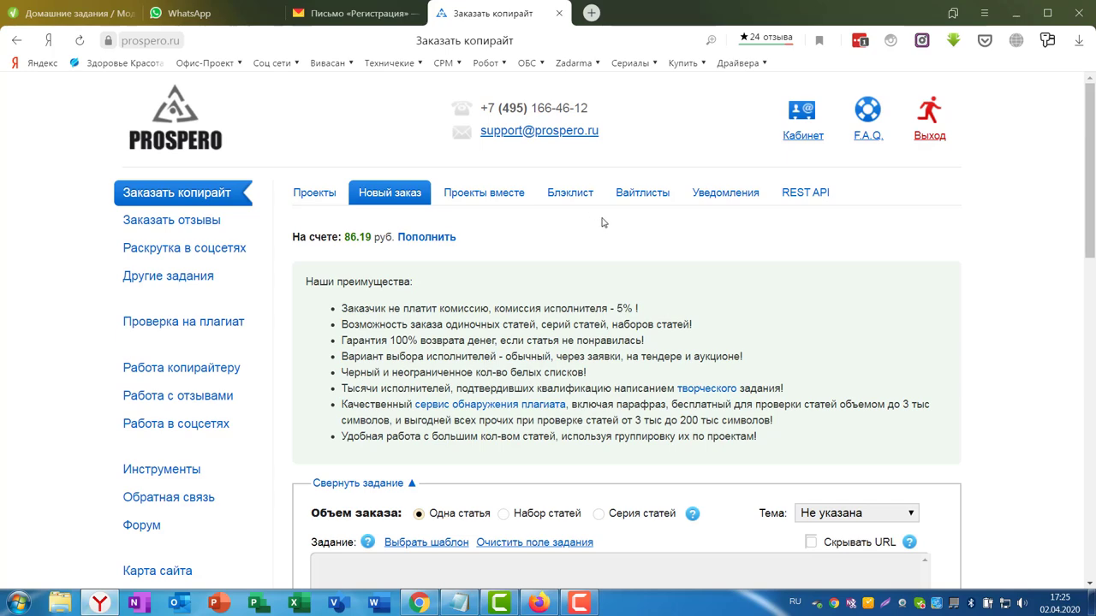
click(430, 239)
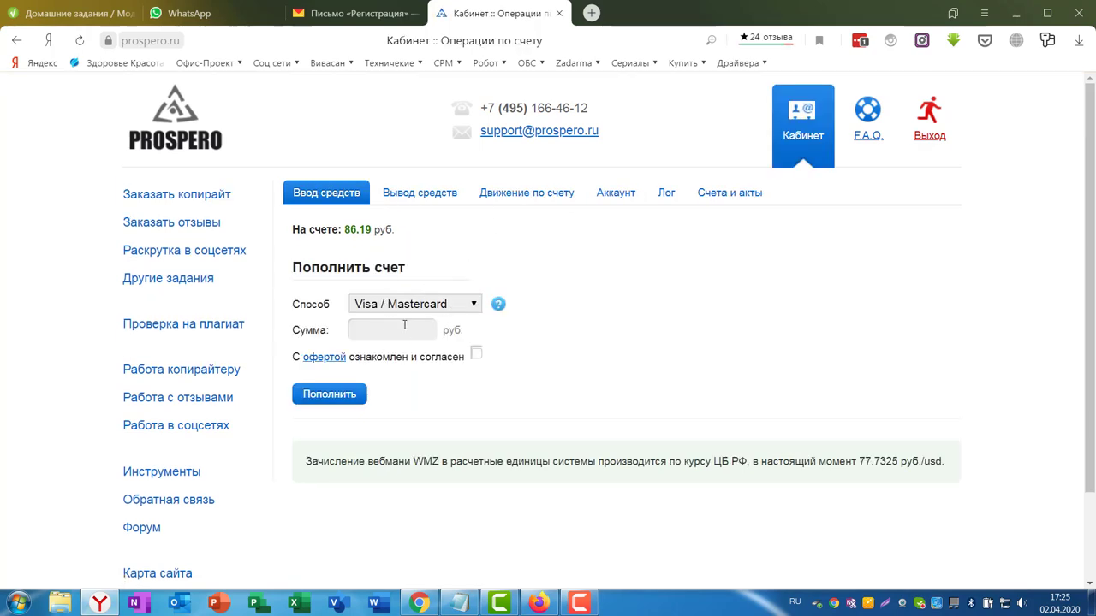
click(362, 328)
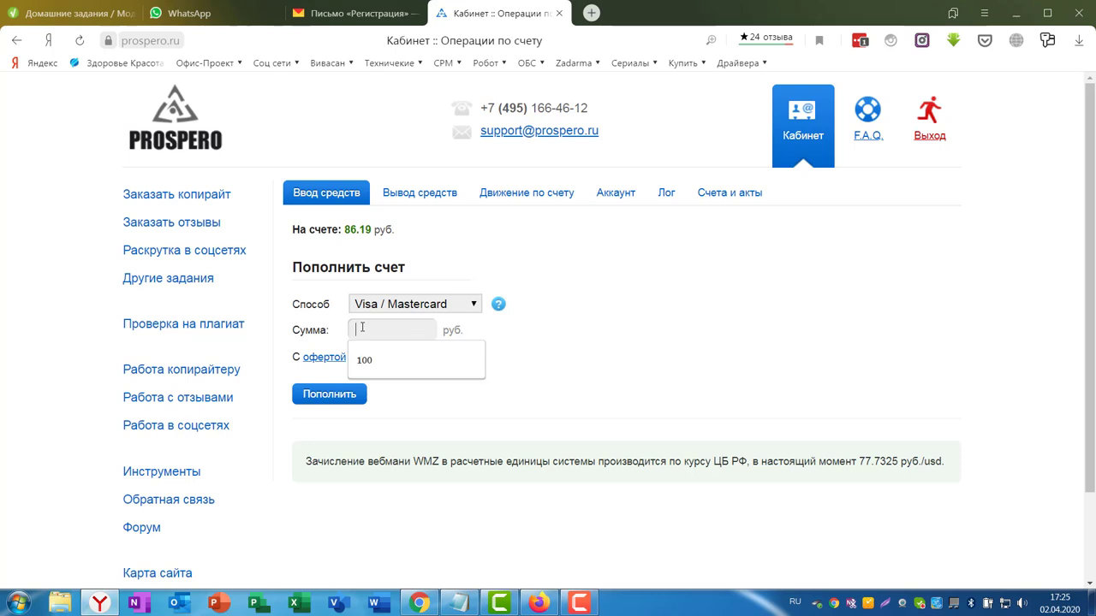
click(695, 322)
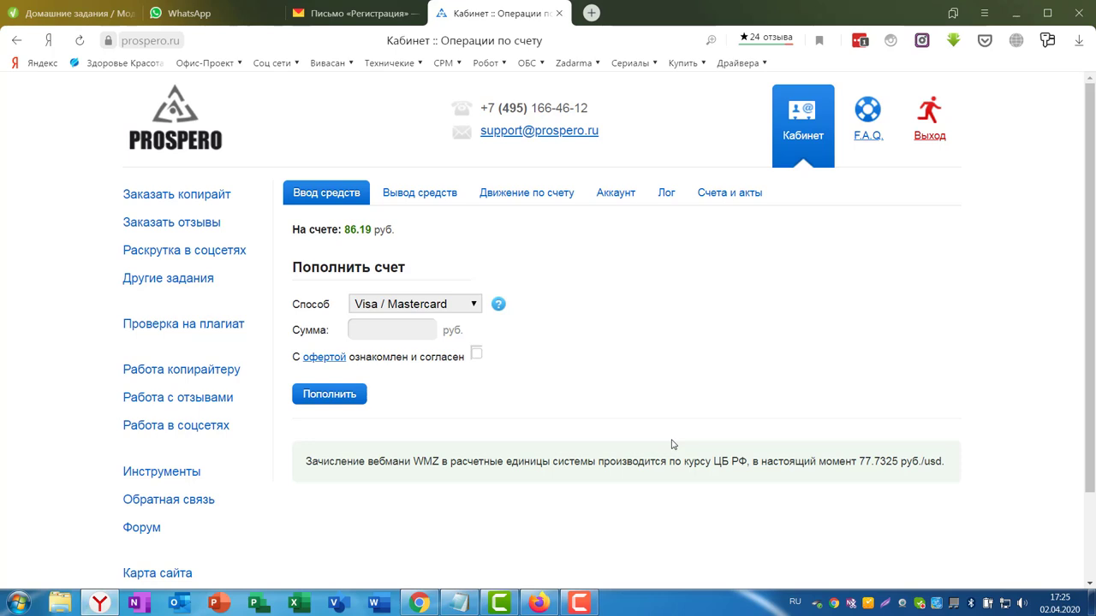
Open the copywriting order page (Заказать копирайт) and look over its new order form
click(171, 197)
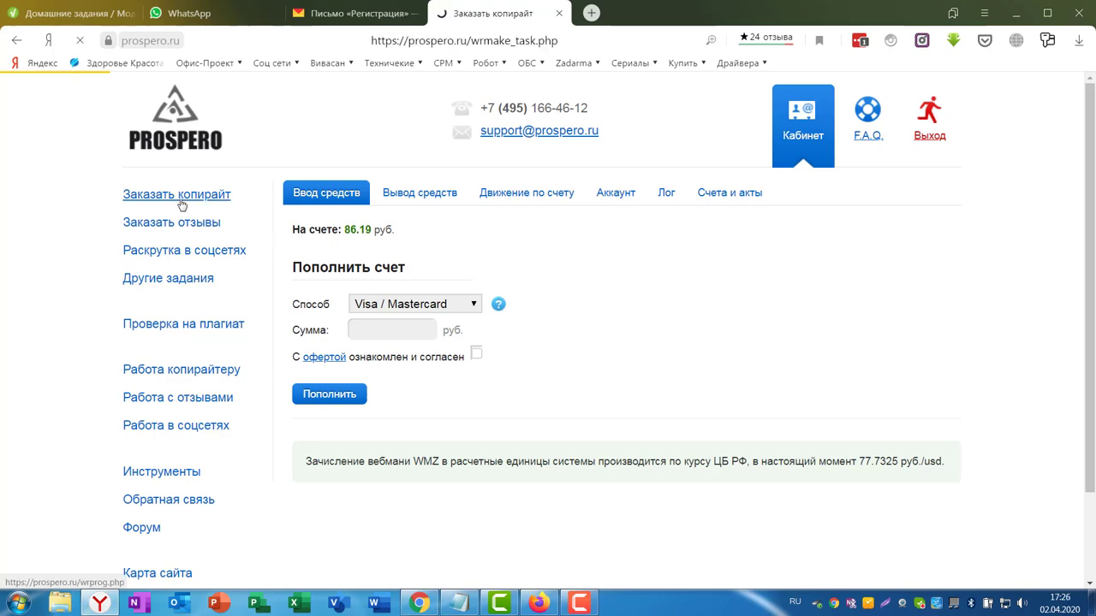
scroll(1009, 244, down, 3)
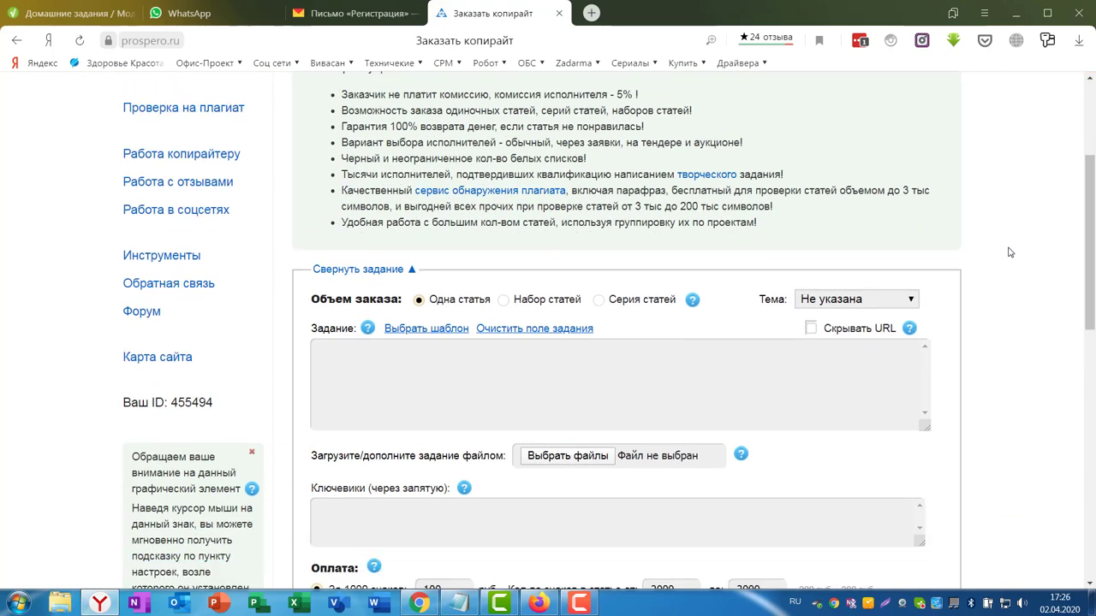
scroll(1006, 241, up, 3)
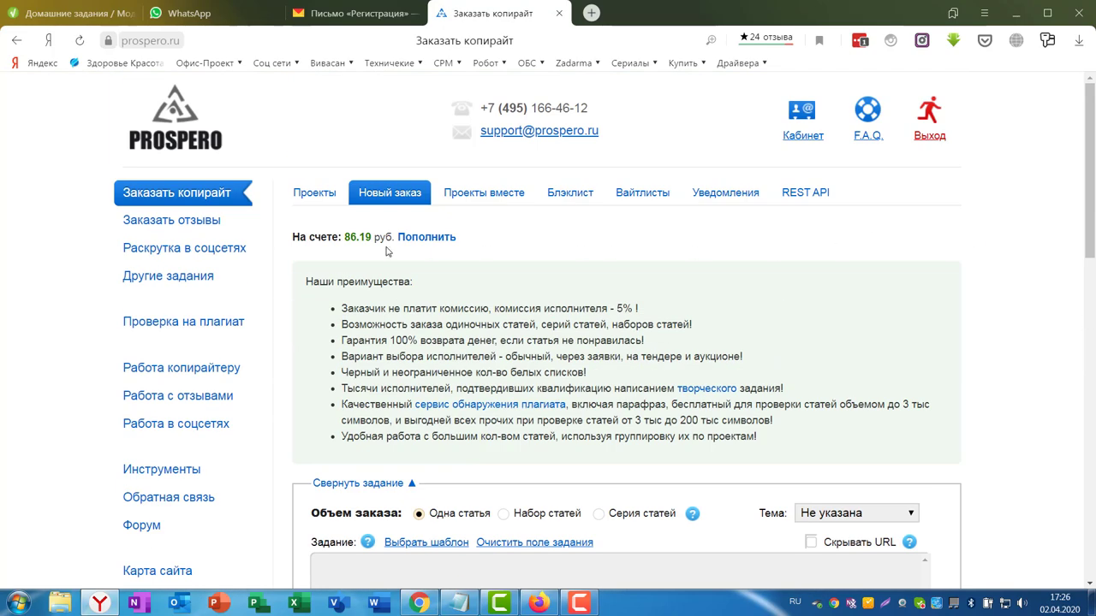
click(184, 196)
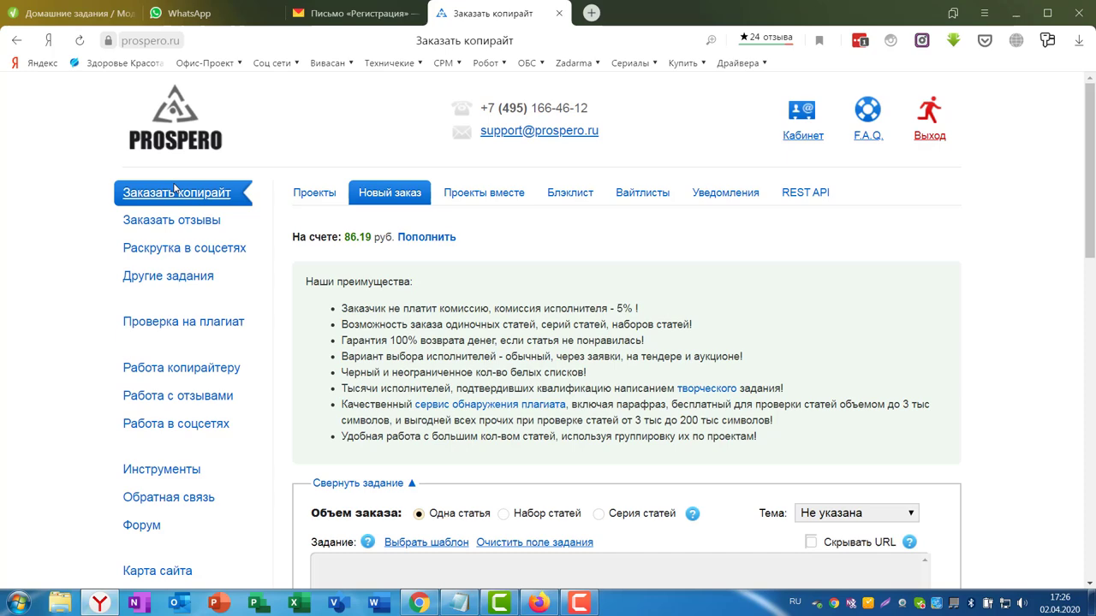
Open the social network promotion section (Раскрутка в соцсетях) and check the existing orders in the project list
click(166, 250)
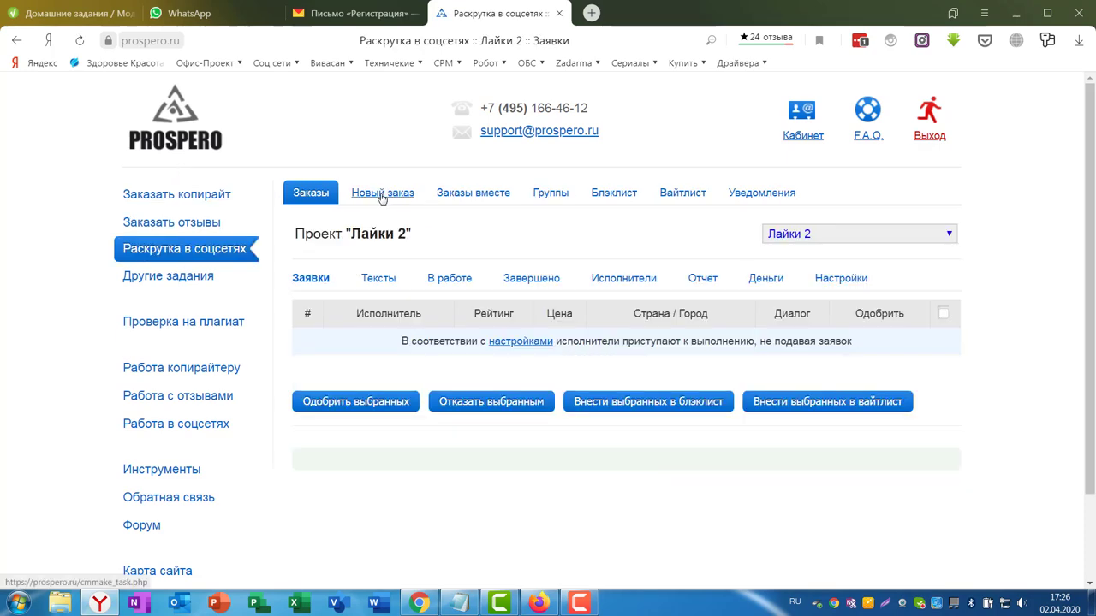
click(948, 235)
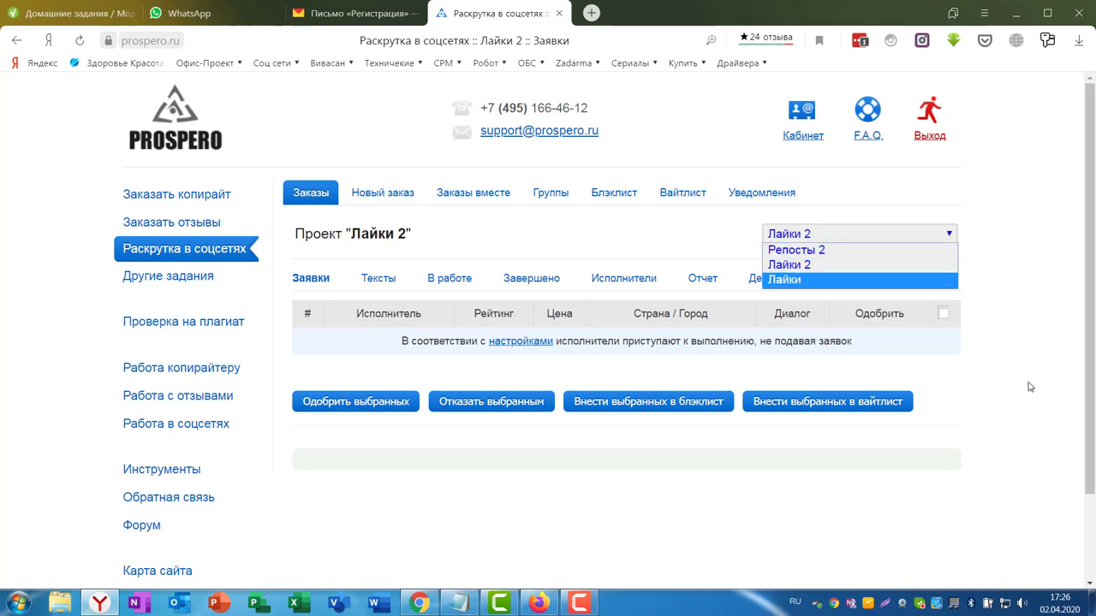
click(1019, 320)
Start a new social network promotion order in the standard form and set its marker to "Лайки 3"
click(382, 195)
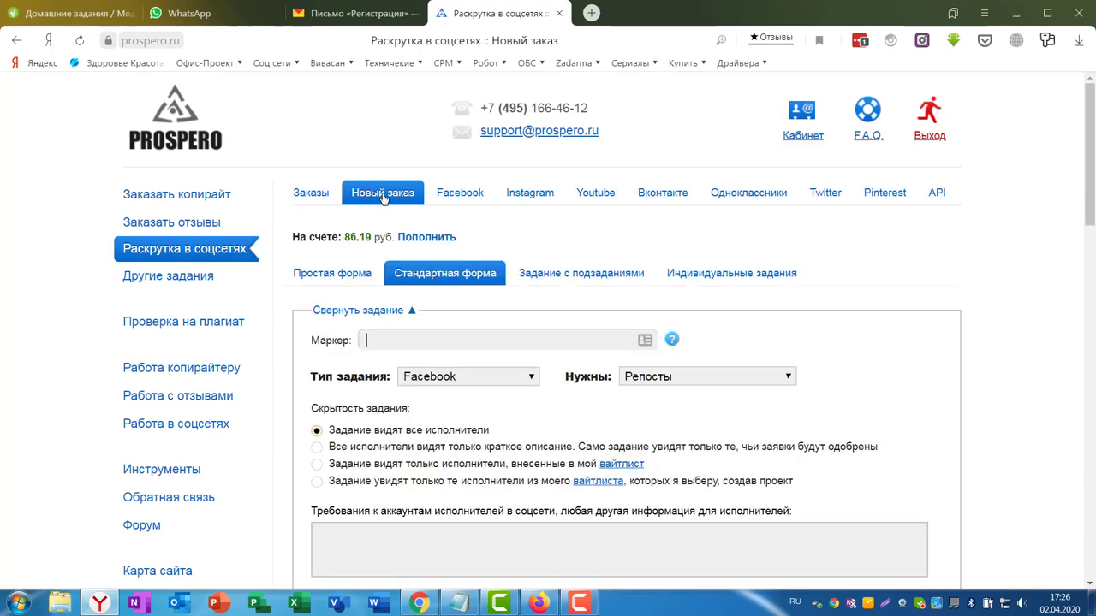
scroll(383, 257, down, 1)
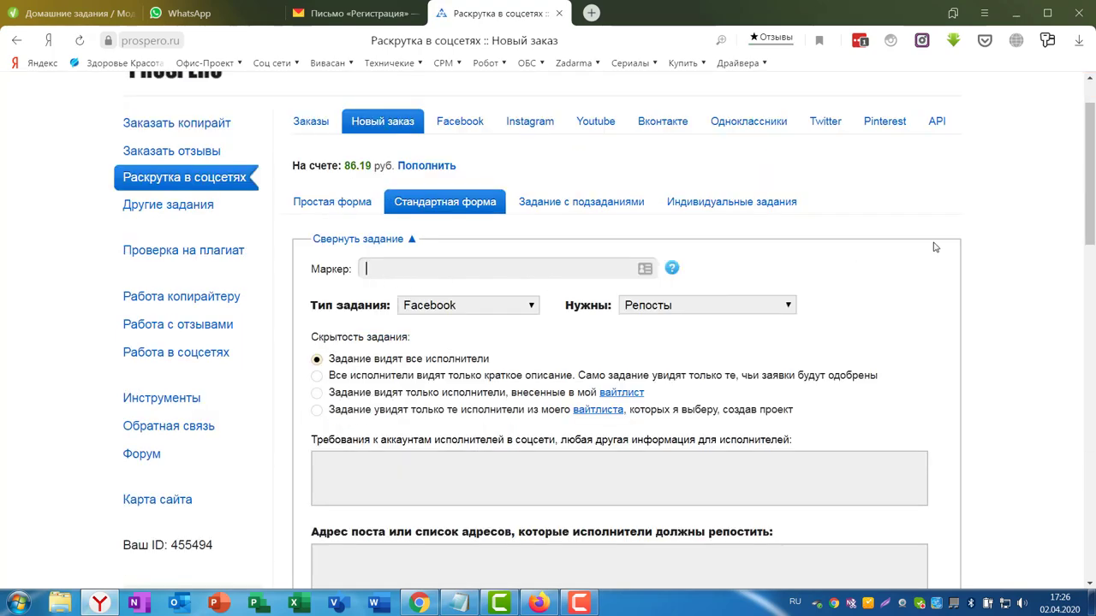
scroll(936, 247, up, 1)
text(Лайки 3)
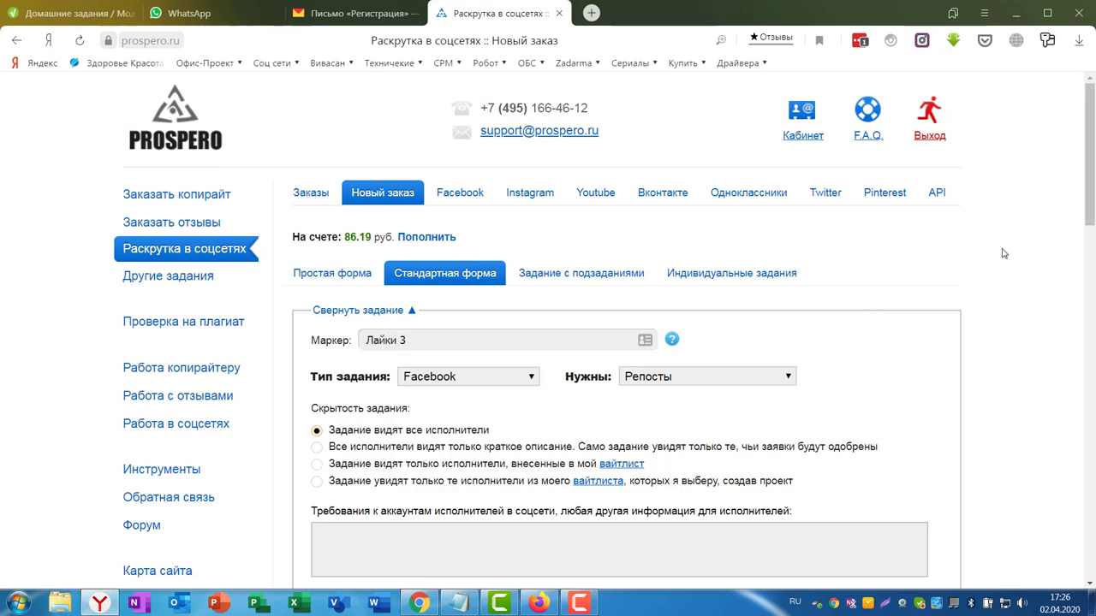
Set the order's task type to Вконтакте and the required action to Лайки
click(530, 380)
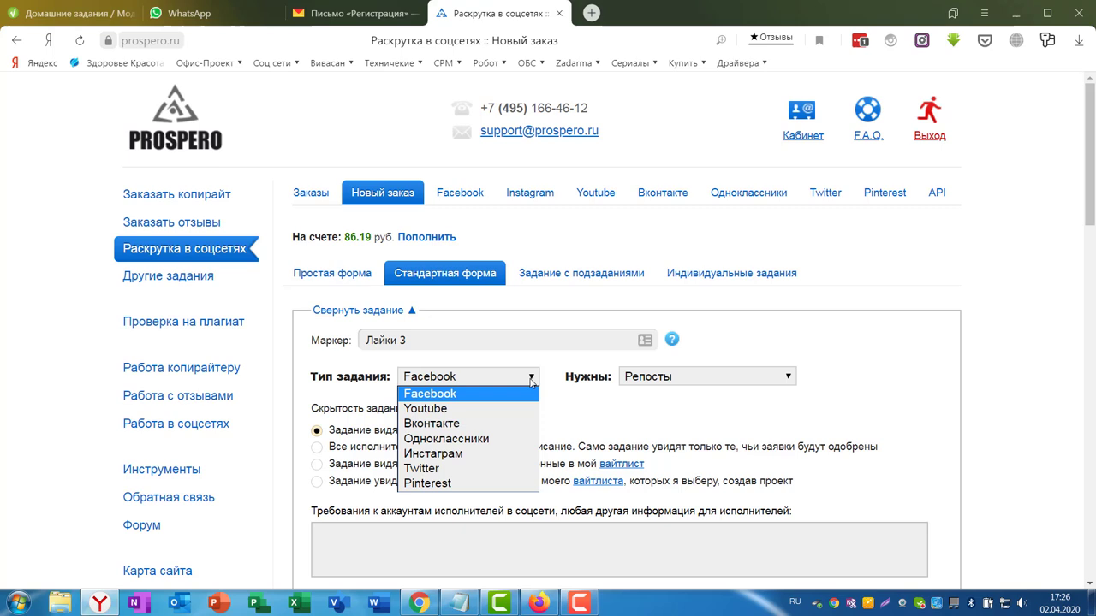
click(441, 426)
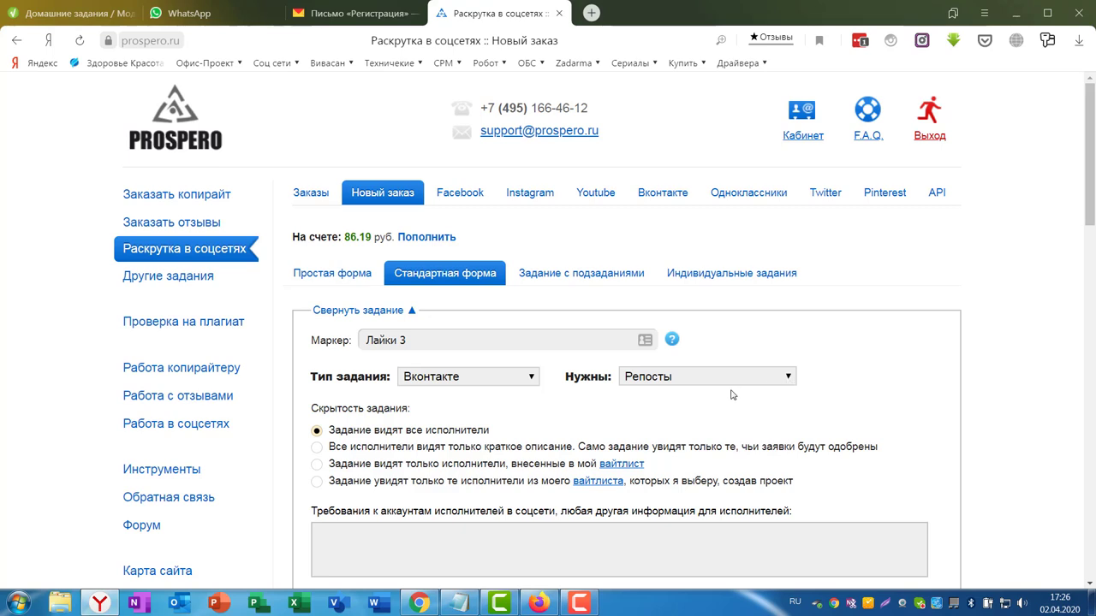
click(788, 379)
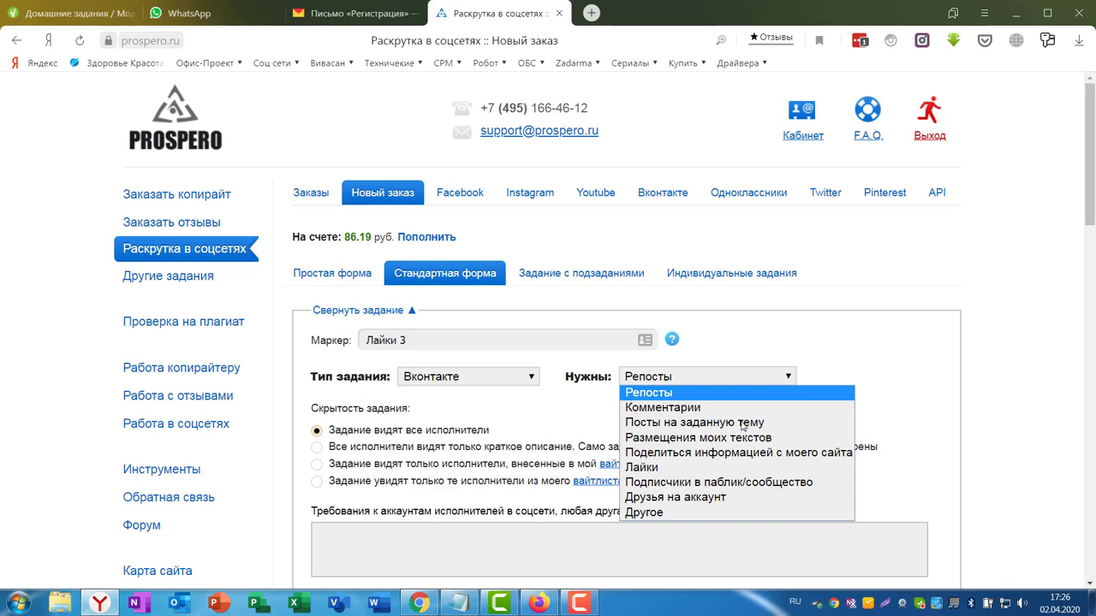
click(670, 469)
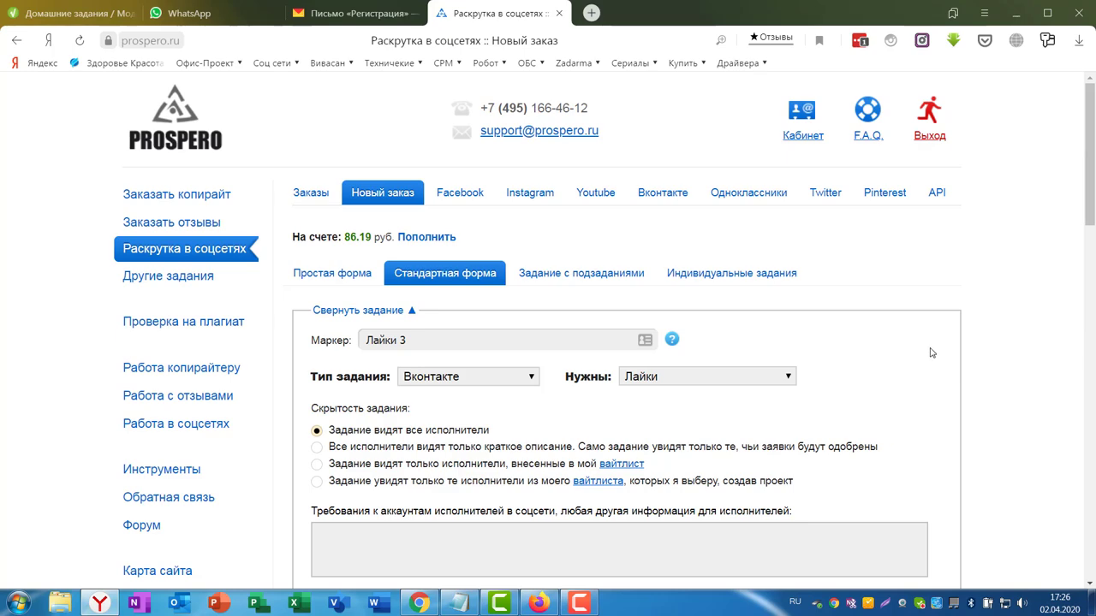
Set the order's price per completed task to 1 руб
scroll(953, 364, down, 3)
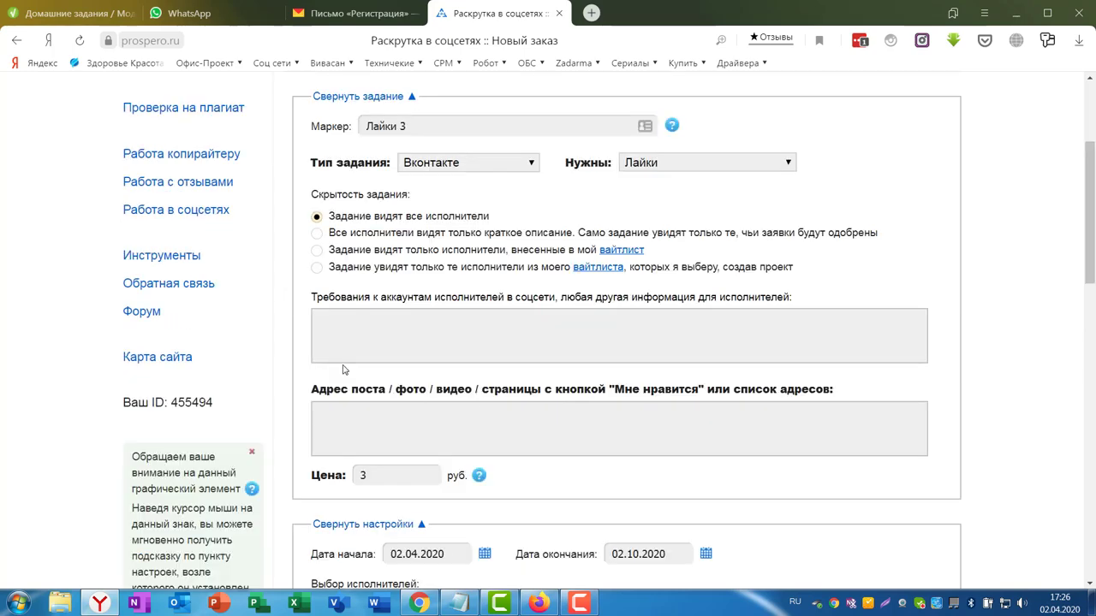
click(591, 355)
scroll(520, 313, down, 1)
click(371, 405)
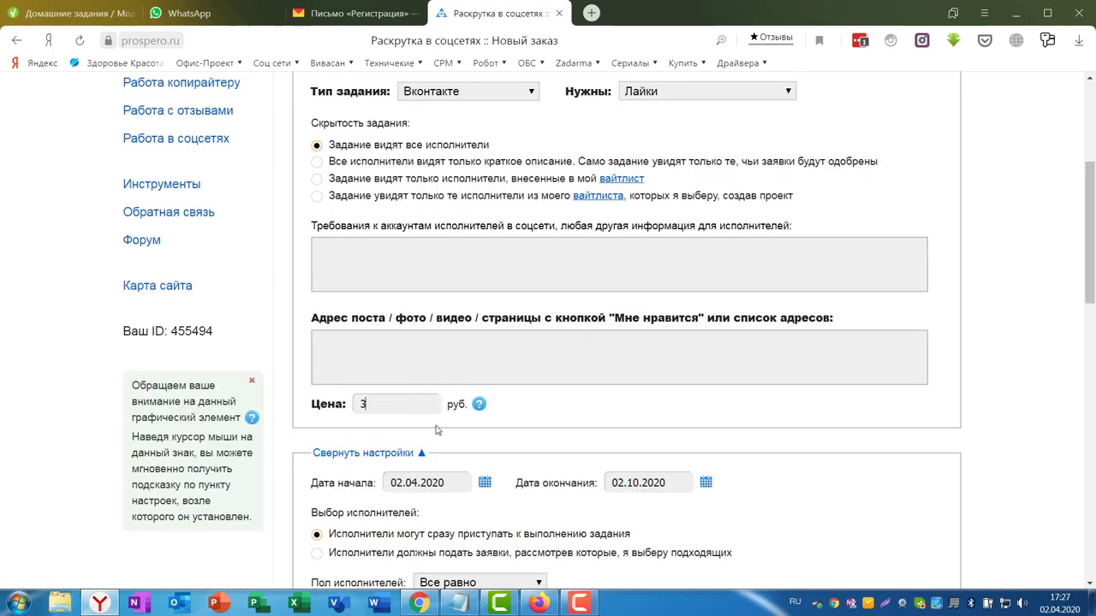
key(BackSpace)
scroll(991, 355, down, 3)
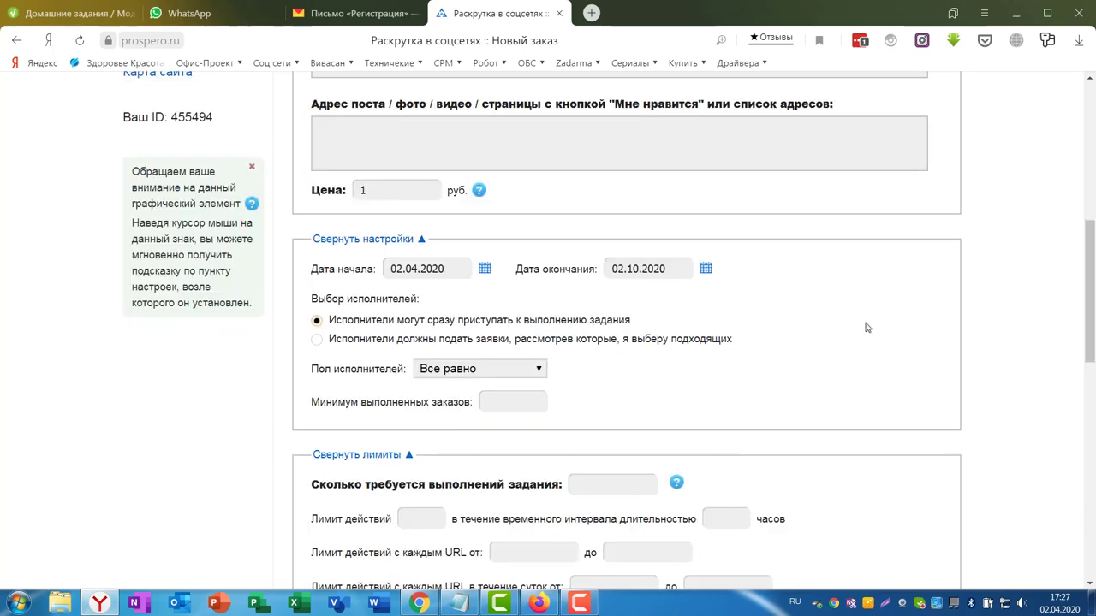
scroll(762, 295, down, 1)
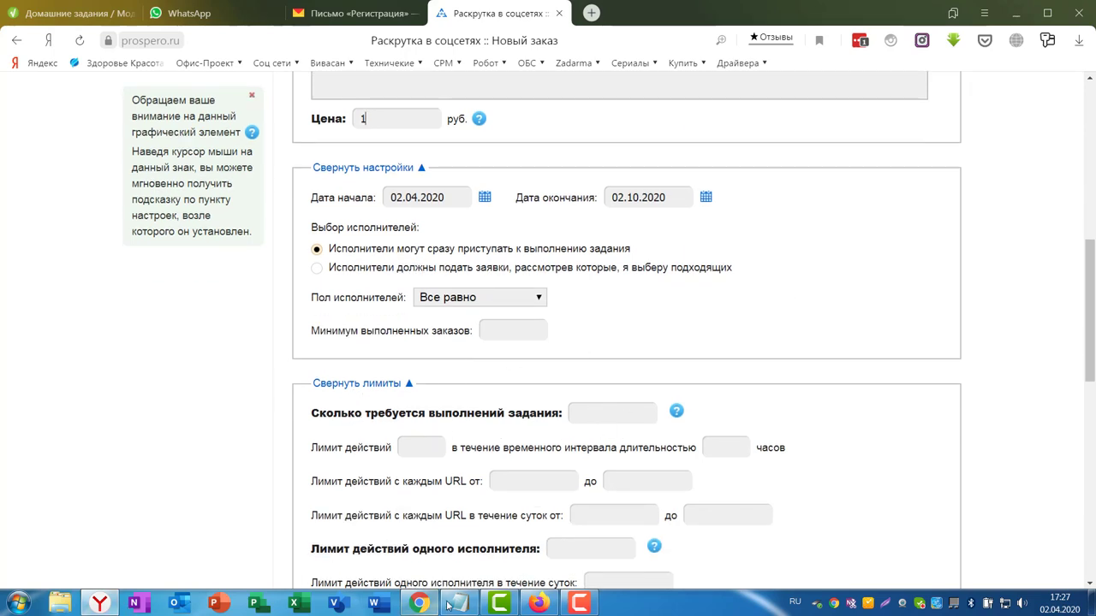
Switch to Chrome to view the top of the VK profile, and return to the Prospero order form in Yandex Browser
click(419, 603)
scroll(758, 354, up, 1)
scroll(759, 353, up, 5)
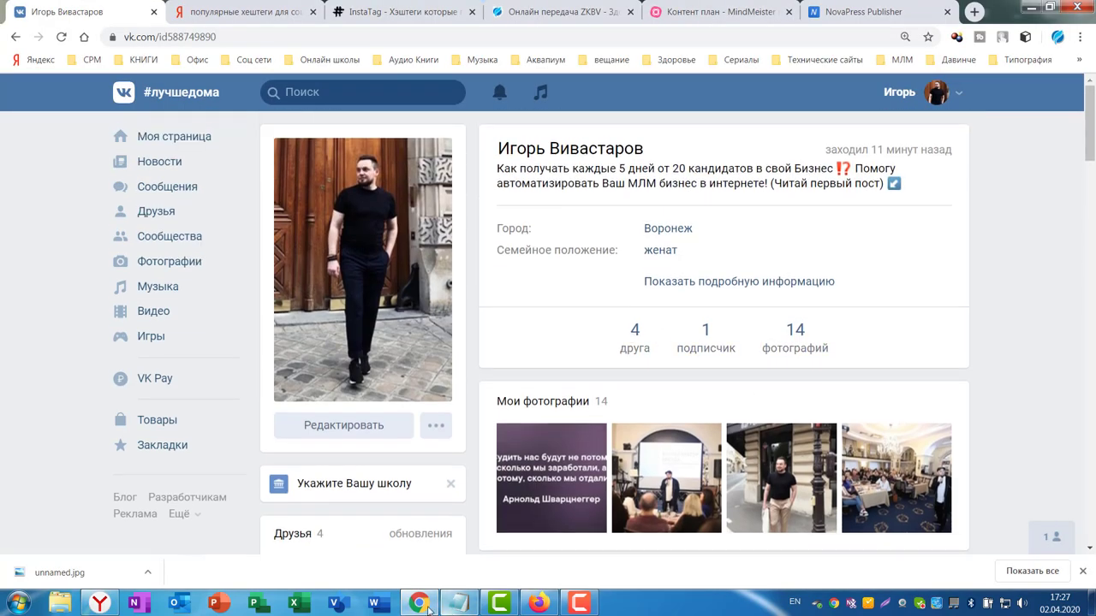
click(101, 604)
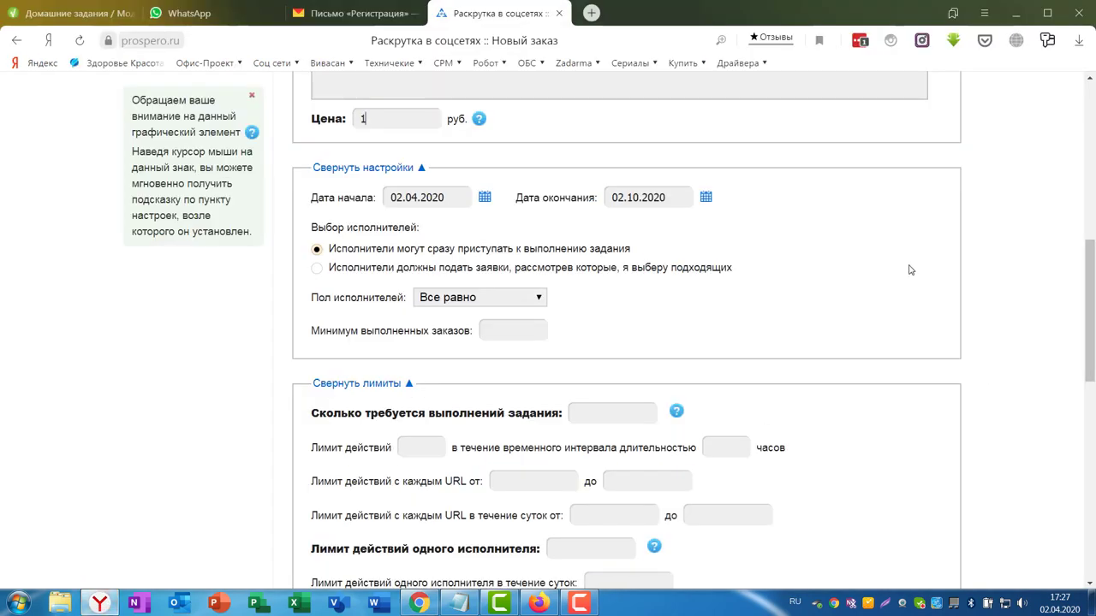
Set the number of required task completions for the order to 4
click(585, 412)
text(4)
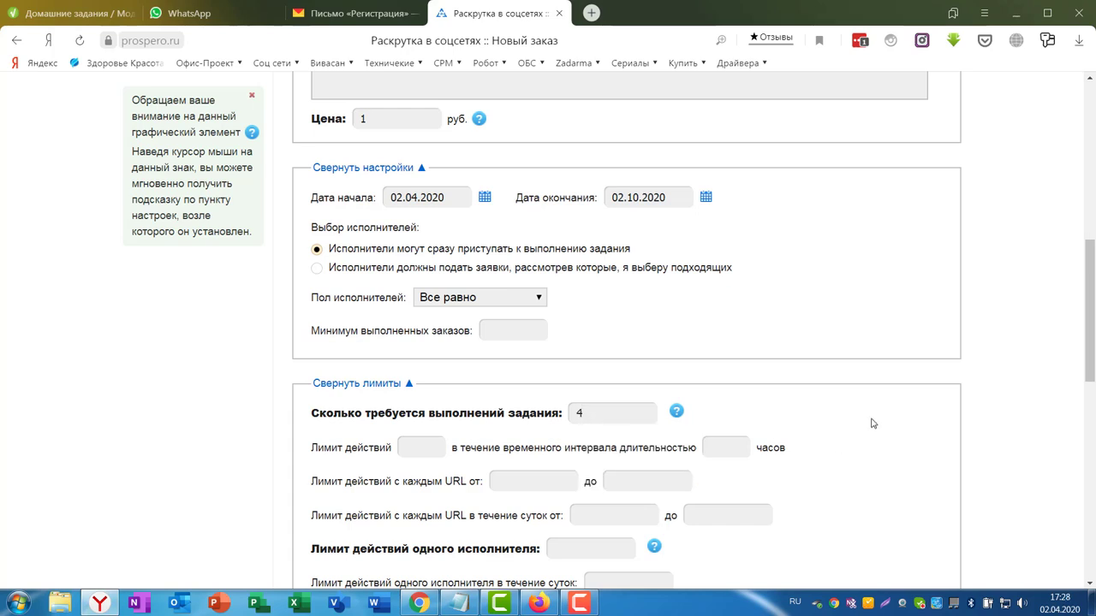
scroll(907, 411, down, 1)
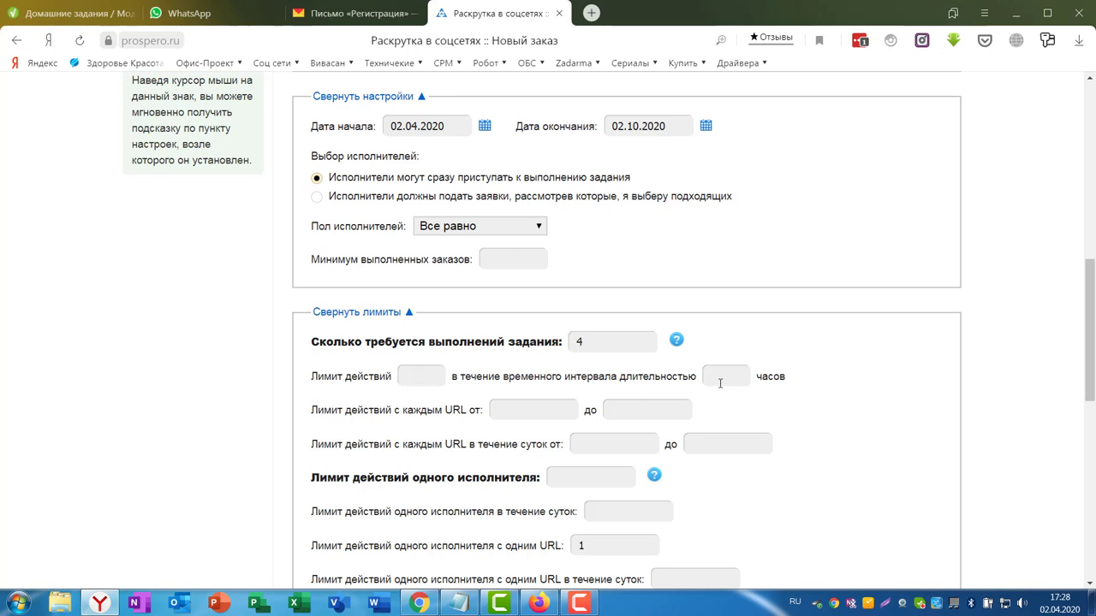
Examine the order form's optional limits on actions per time interval, URL, performer and IP, and the minimum intervals between actions
click(418, 376)
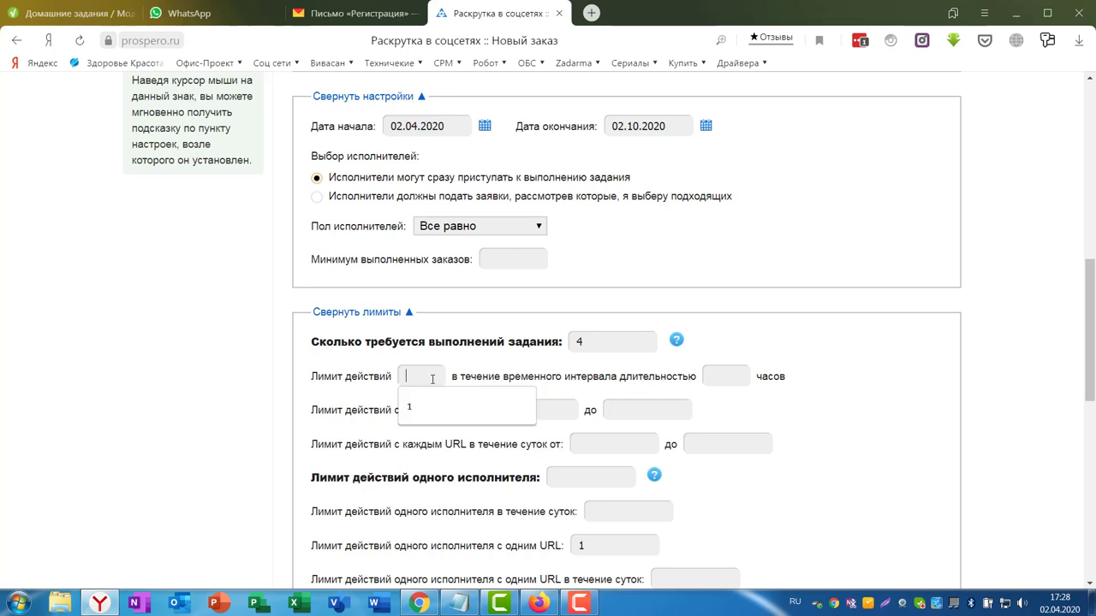
click(722, 377)
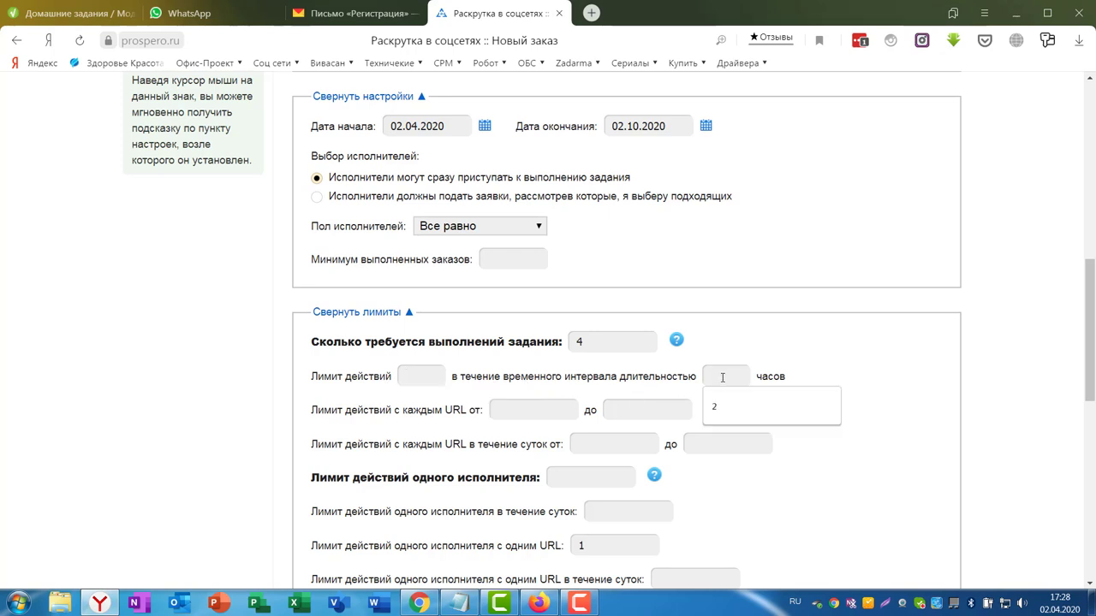
click(847, 343)
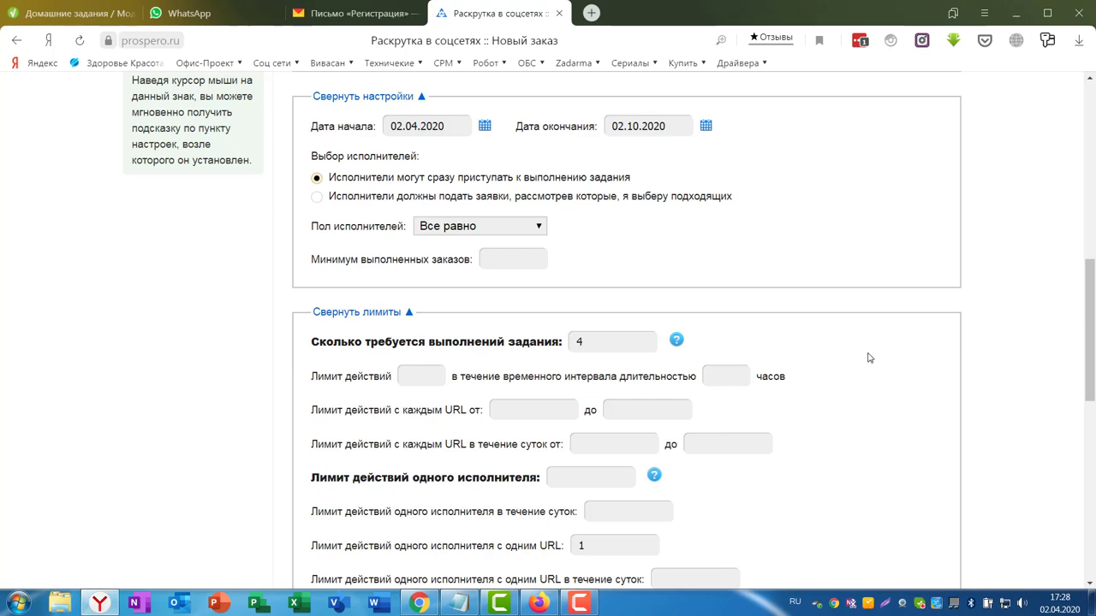
scroll(868, 360, down, 6)
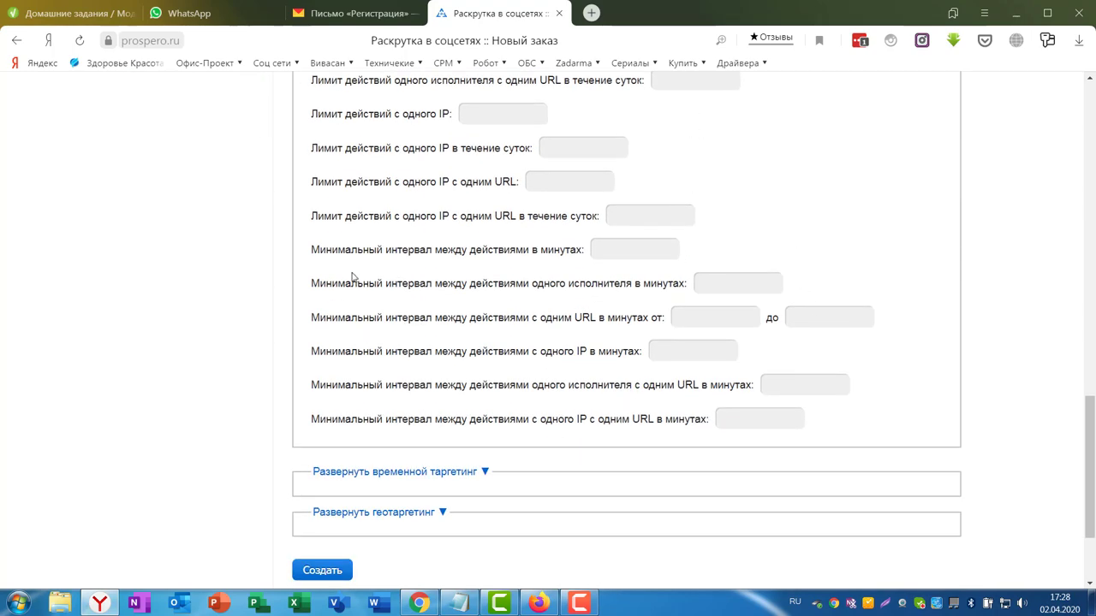
scroll(910, 306, up, 2)
scroll(910, 305, up, 4)
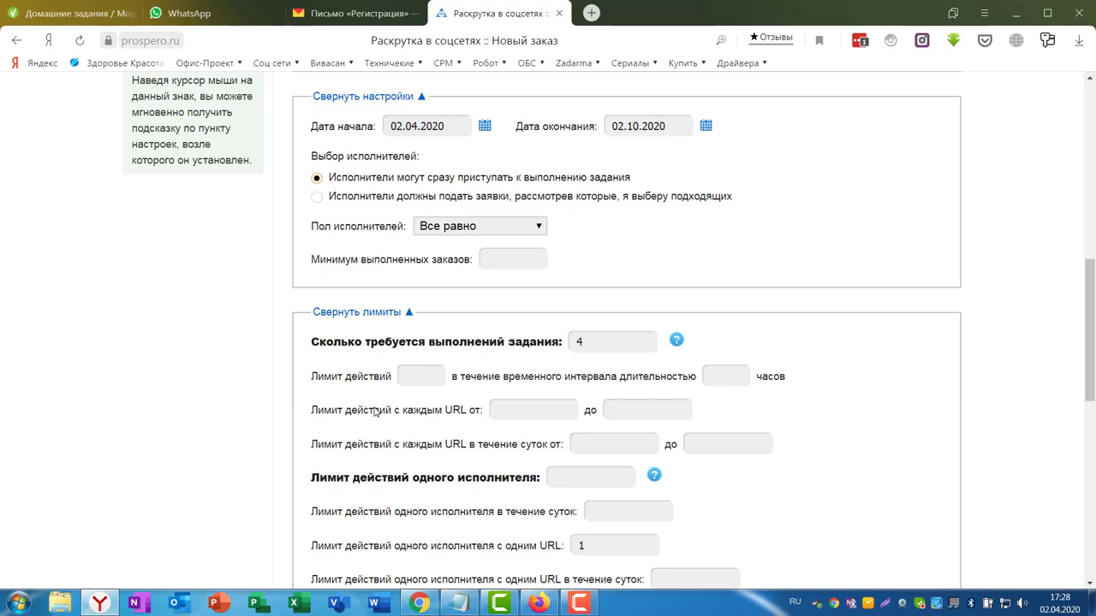
scroll(982, 395, up, 2)
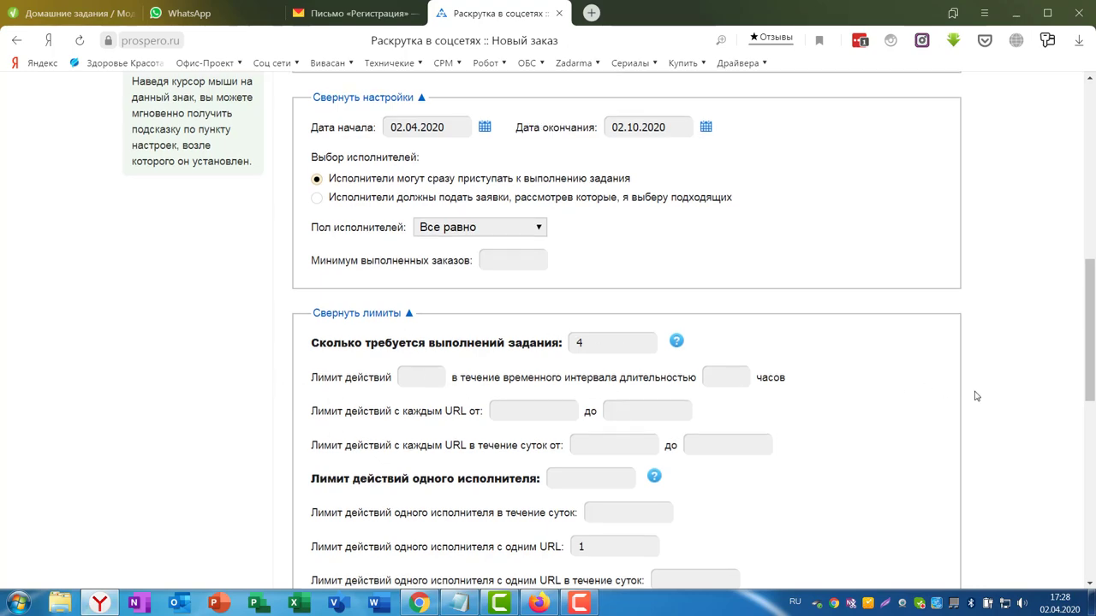
scroll(921, 384, up, 2)
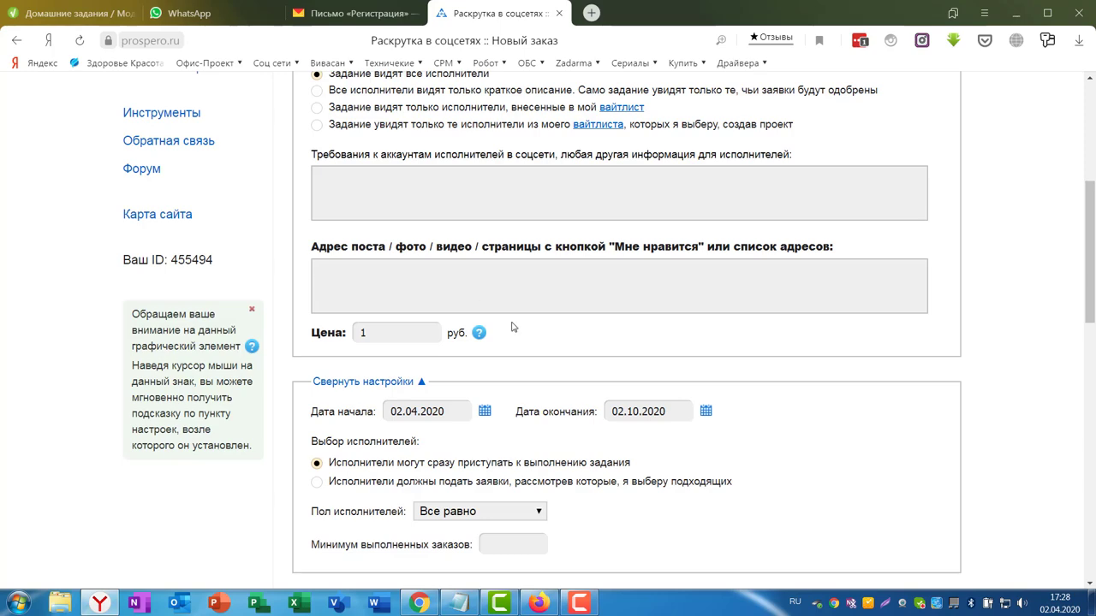
Switch to Chrome, open the VK profile's post with the Arnold Schwarzenegger quote, and copy its web address
click(419, 603)
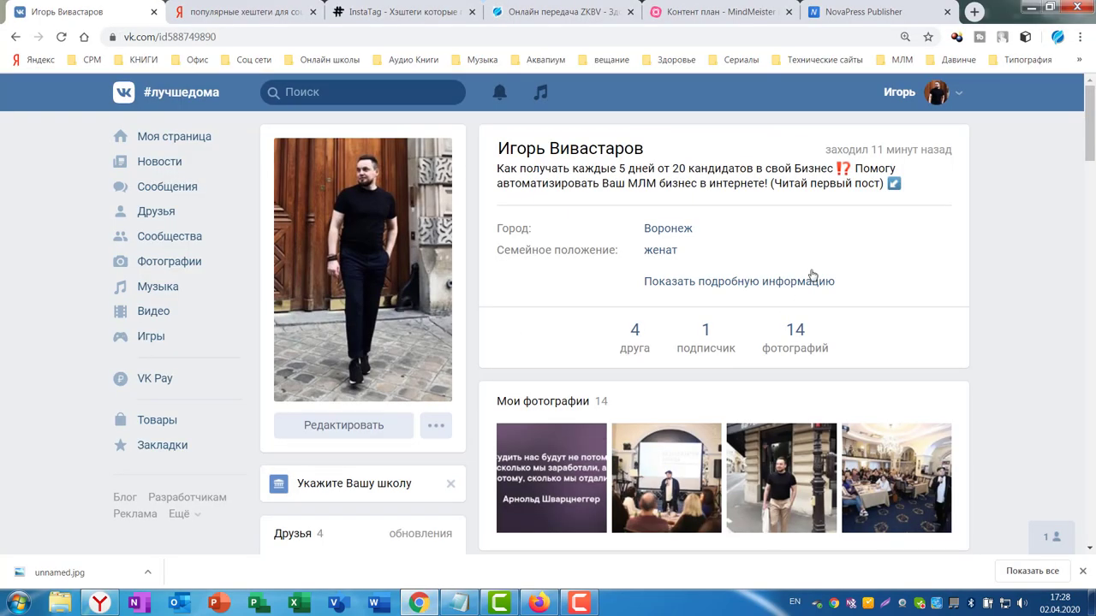
scroll(941, 345, down, 12)
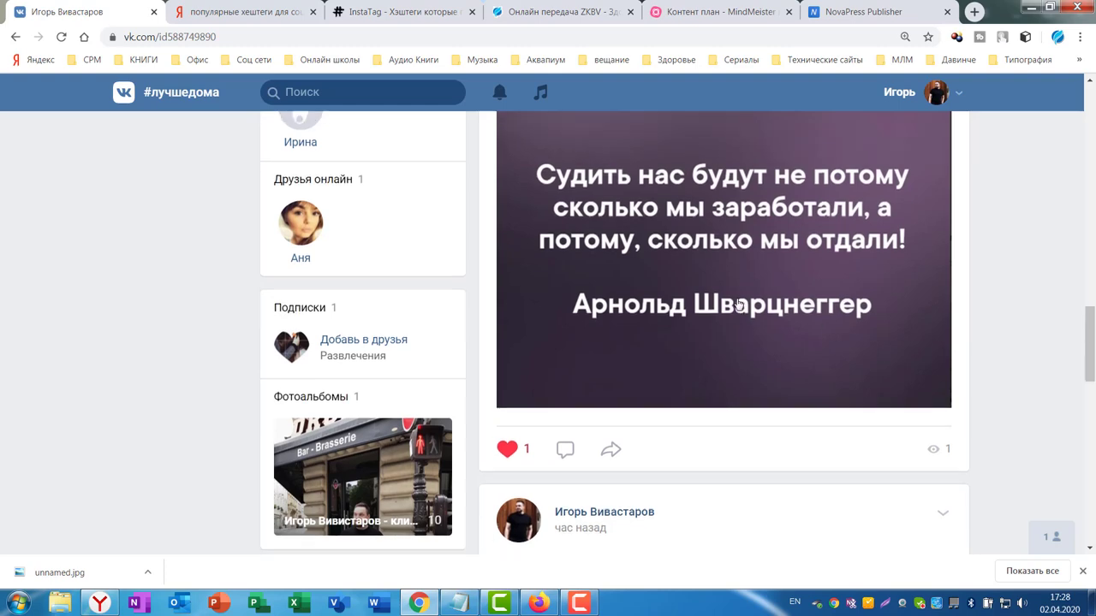
scroll(730, 309, down, 4)
scroll(788, 359, up, 4)
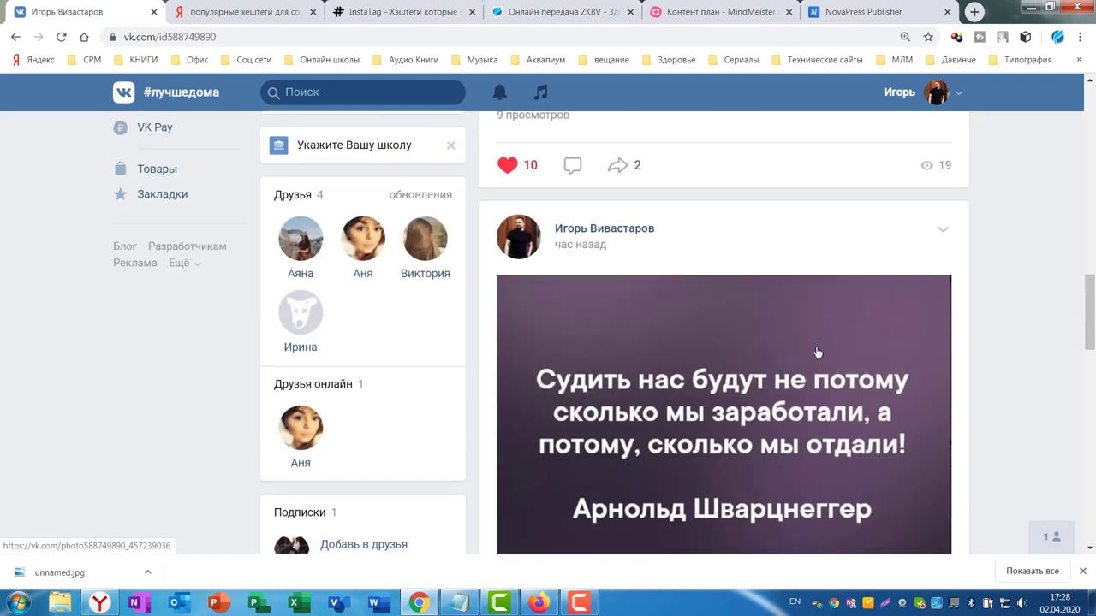
click(578, 250)
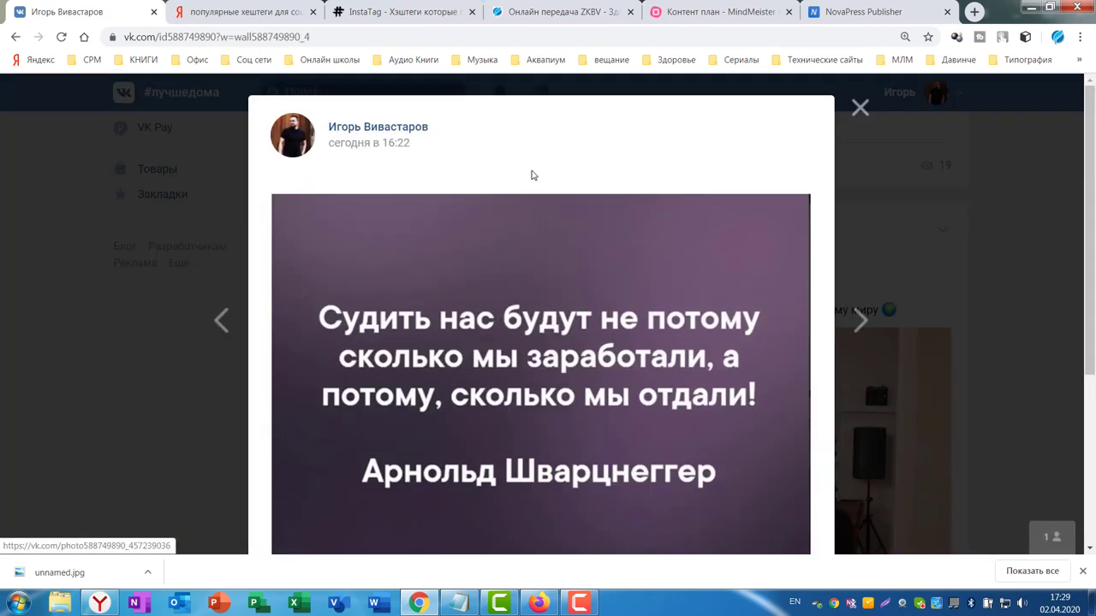
click(314, 36)
key(ctrl+c)
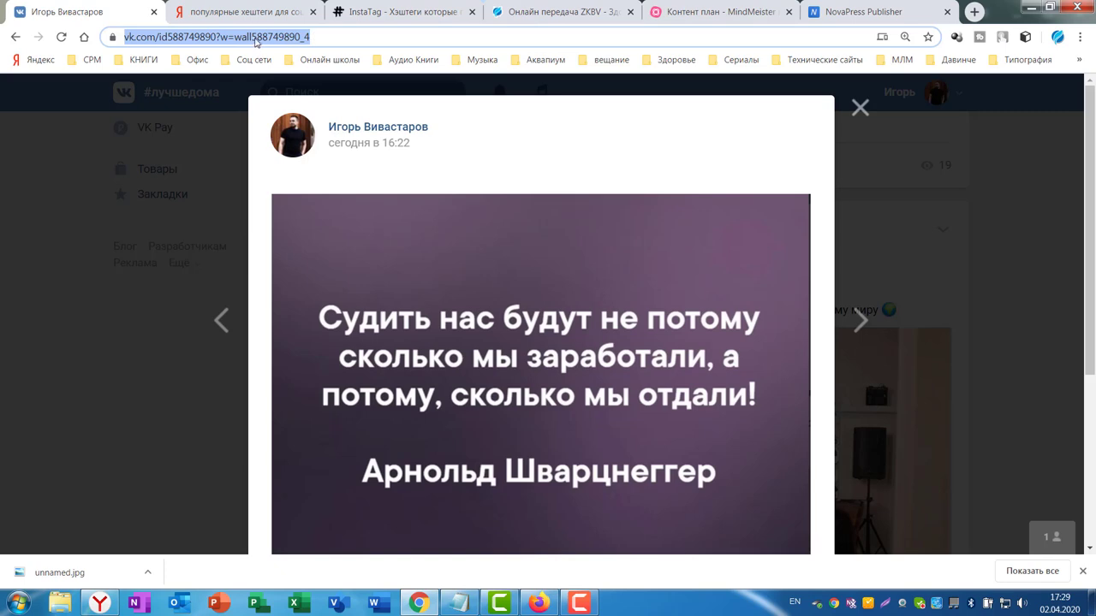
click(325, 84)
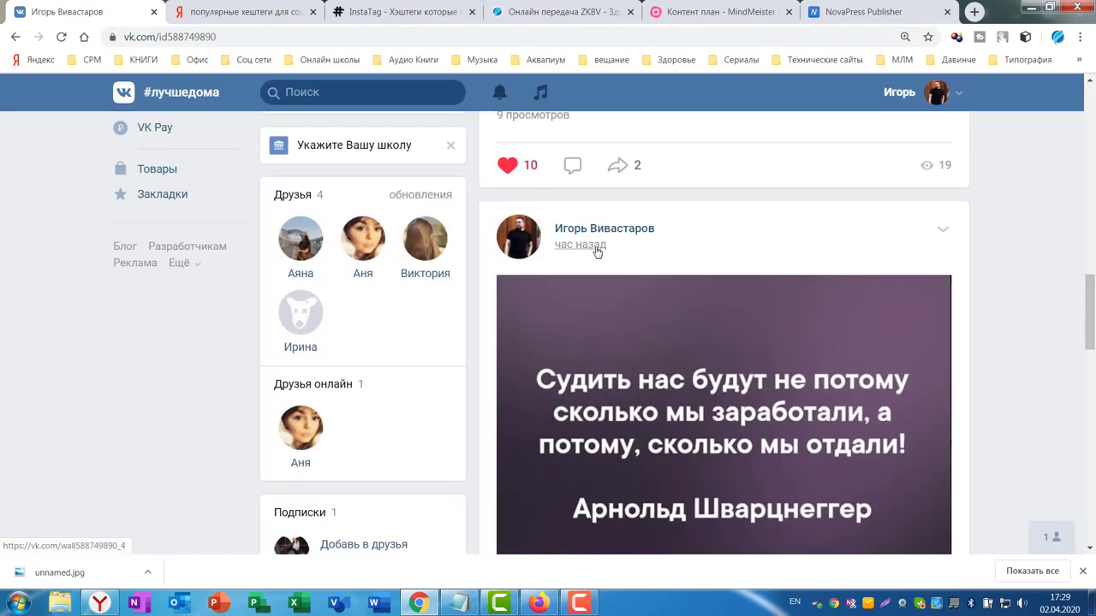
Return to the Prospero form in Yandex Browser, paste the copied link as the address of the post to like, and create the order
right_click(596, 251)
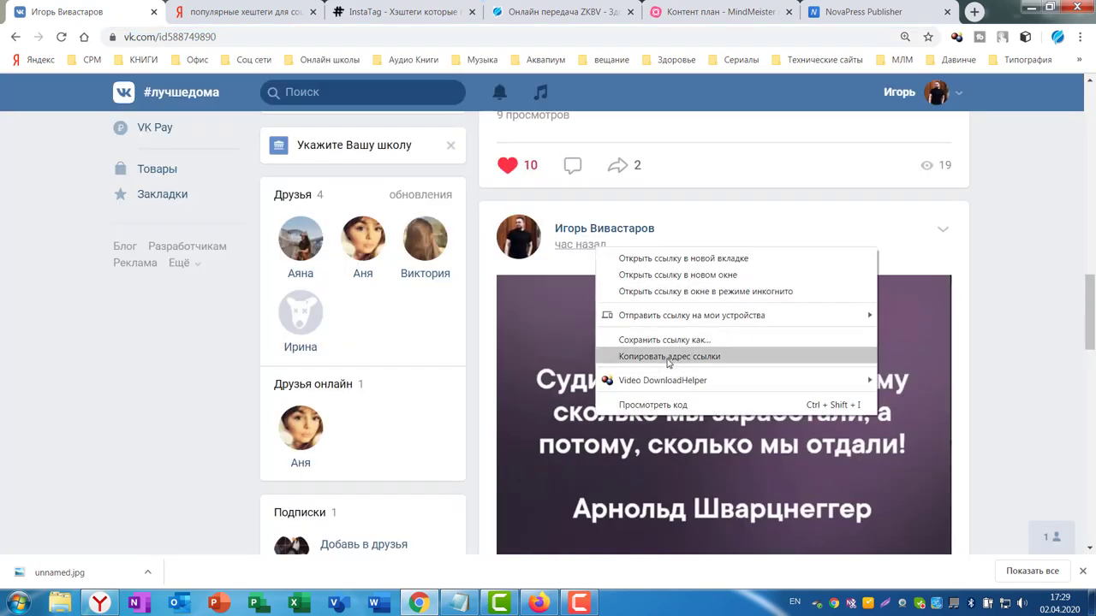
click(822, 178)
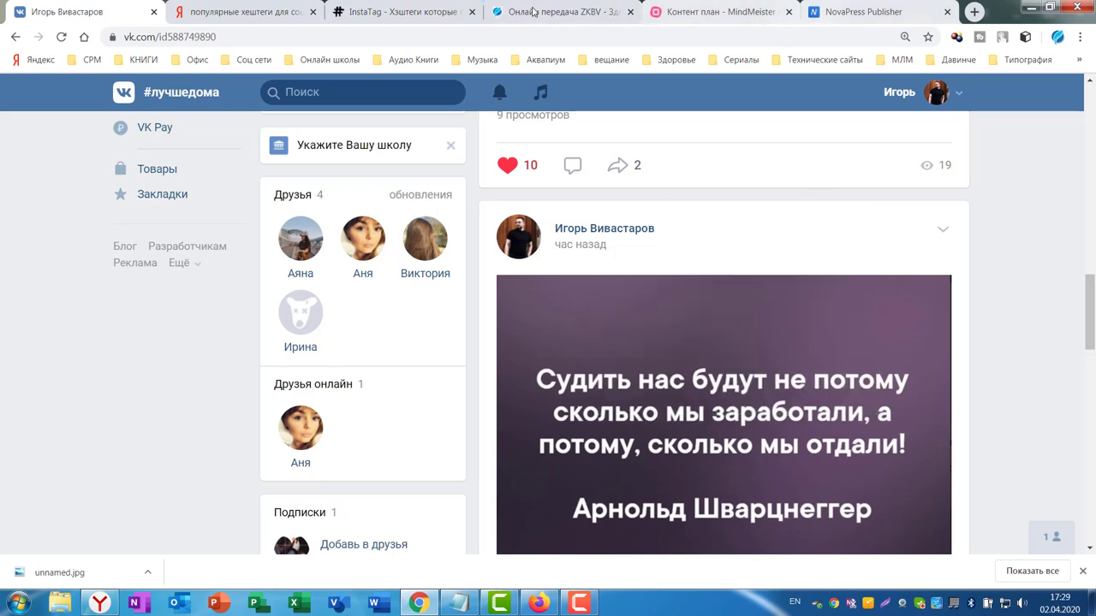
key(alt+Tab)
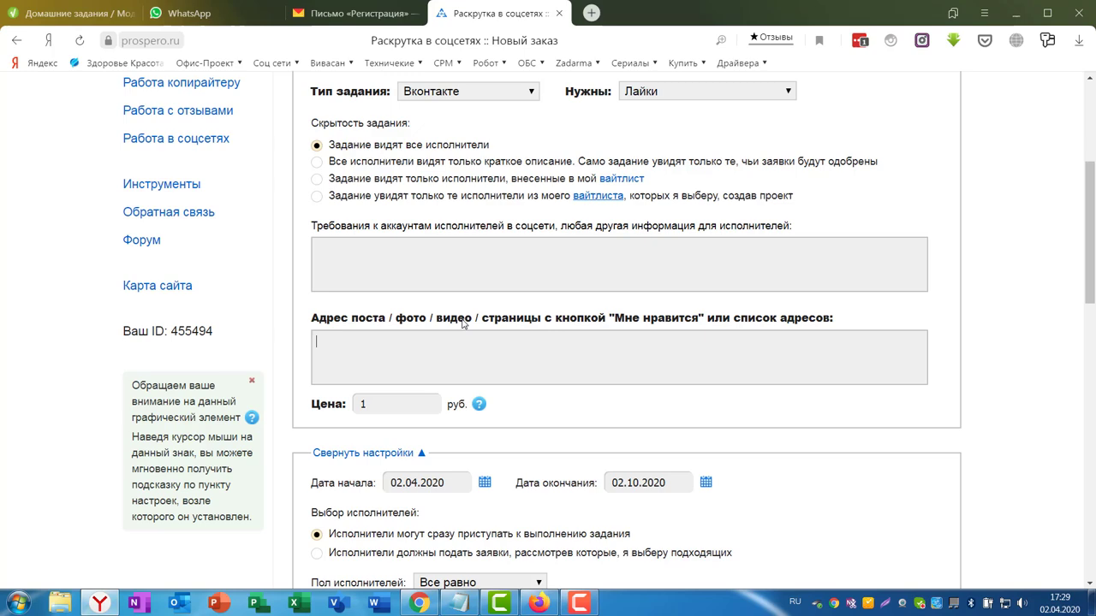
right_click(327, 342)
click(368, 424)
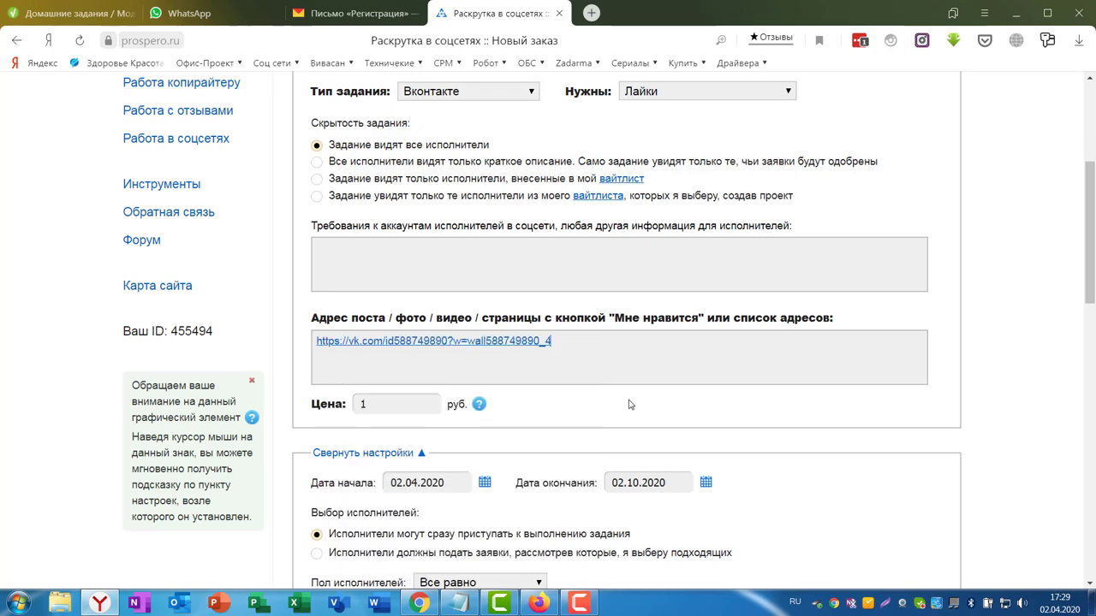
scroll(856, 385, down, 10)
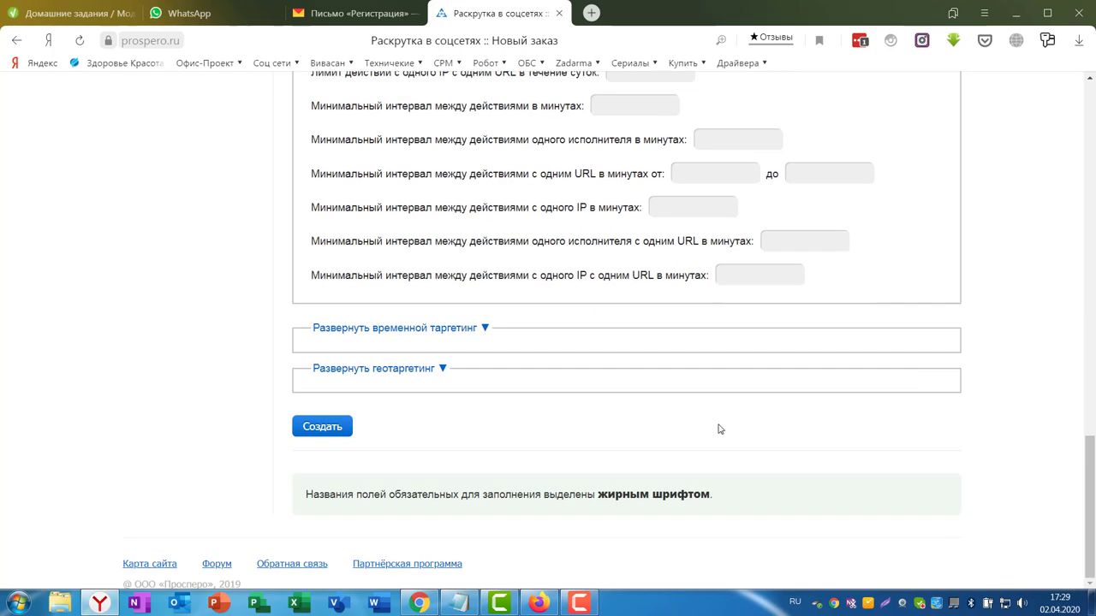
click(319, 428)
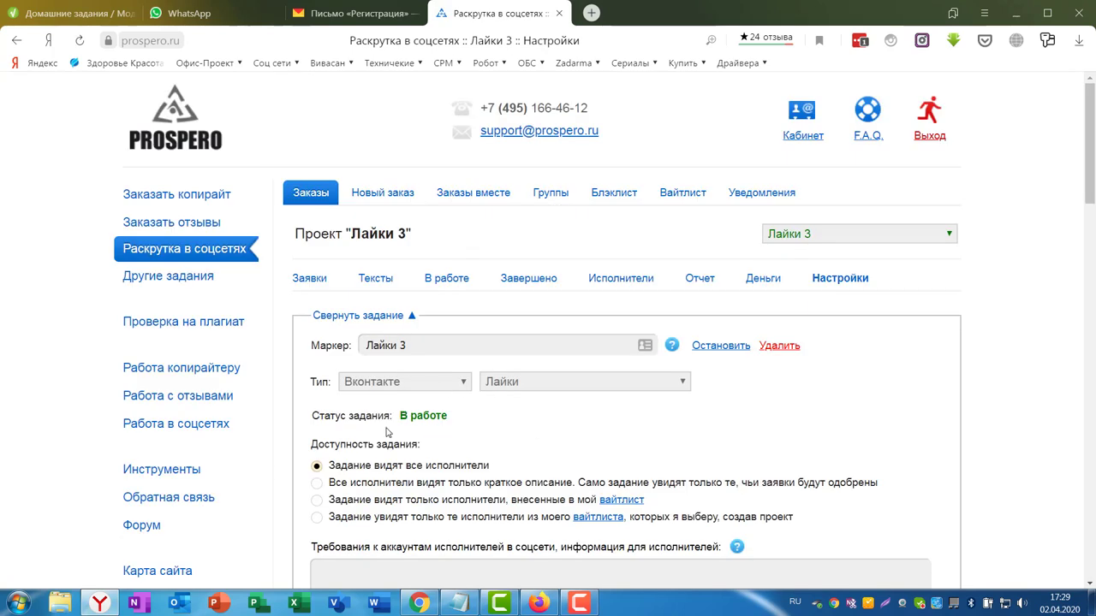
Review the settings of the created "Лайки 3" order, then open its list of tasks in progress
scroll(424, 428, down, 3)
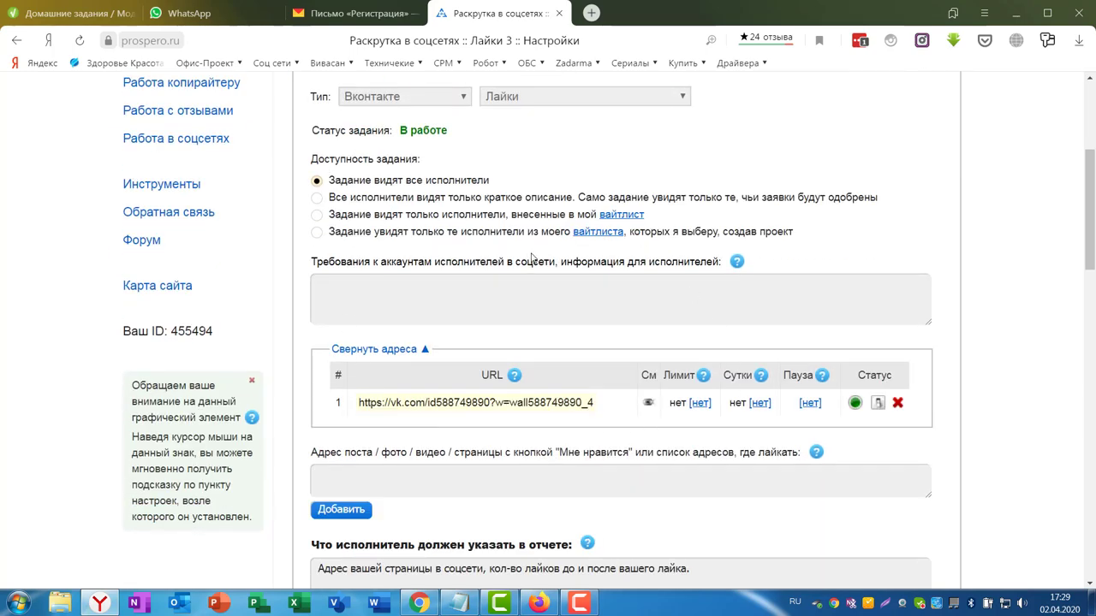
scroll(530, 257, down, 4)
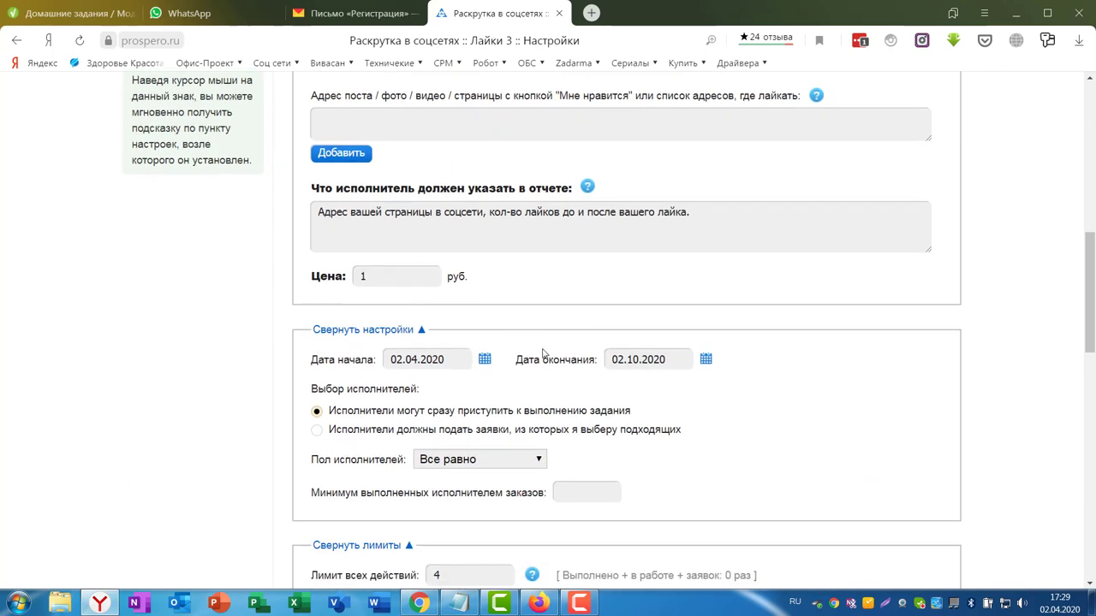
scroll(480, 161, down, 5)
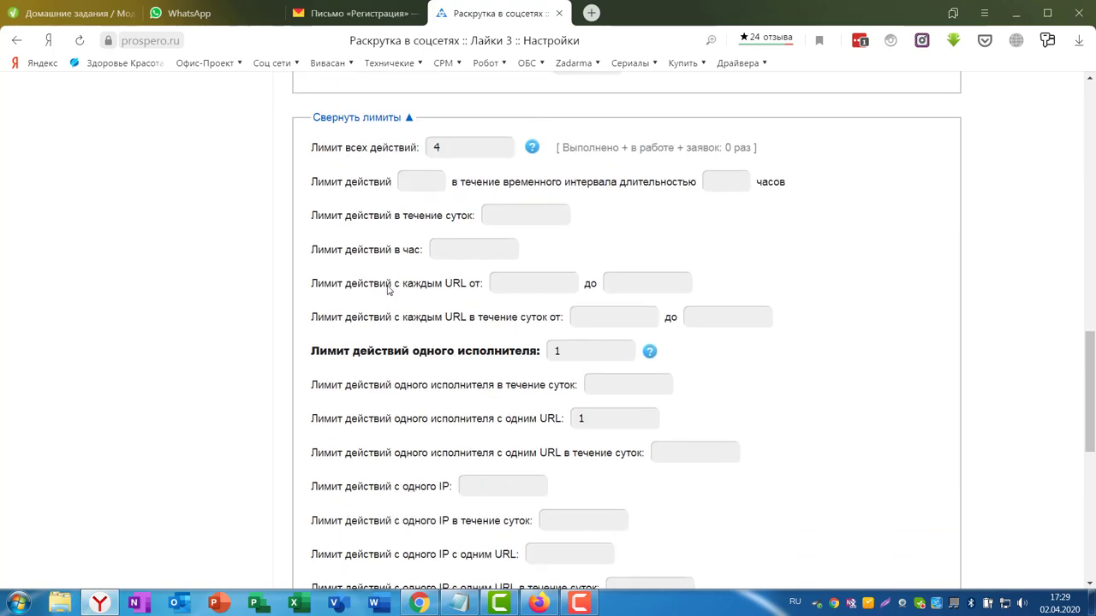
scroll(513, 445, down, 7)
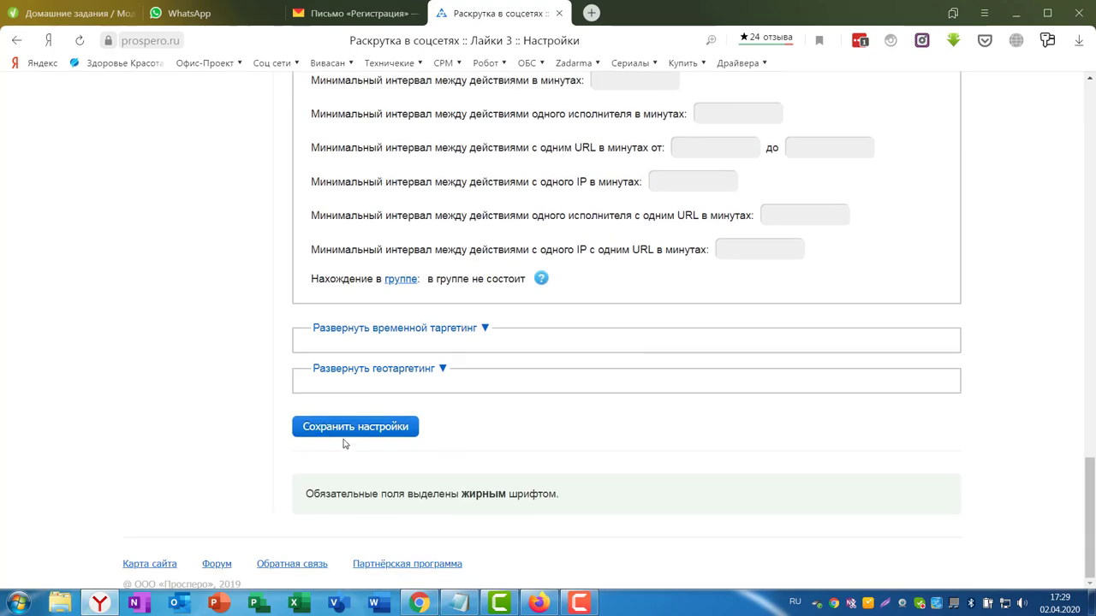
scroll(725, 367, up, 6)
scroll(607, 248, up, 15)
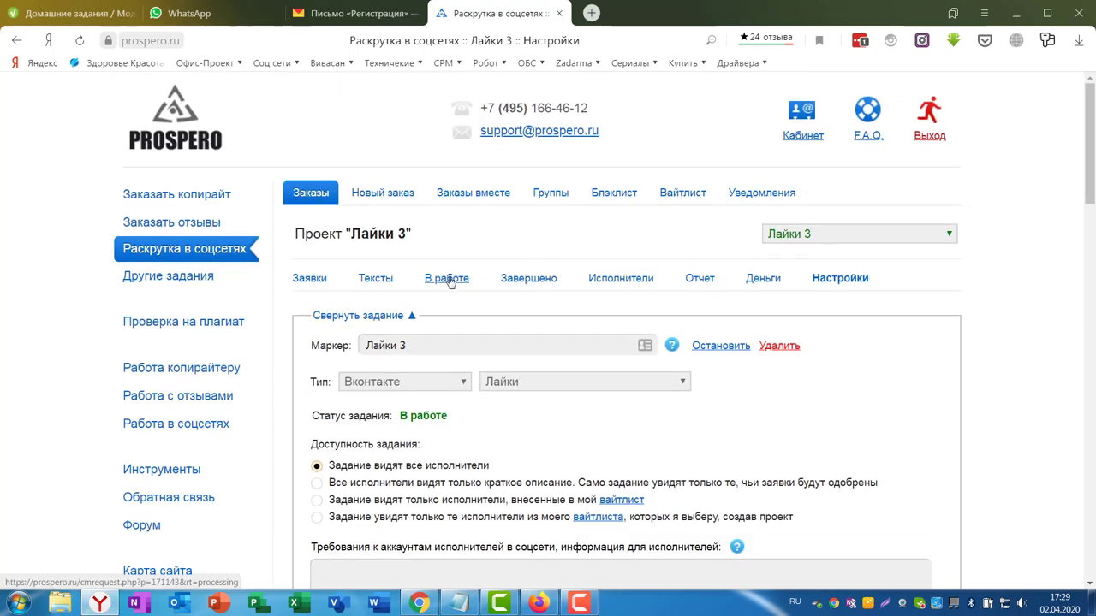
click(446, 281)
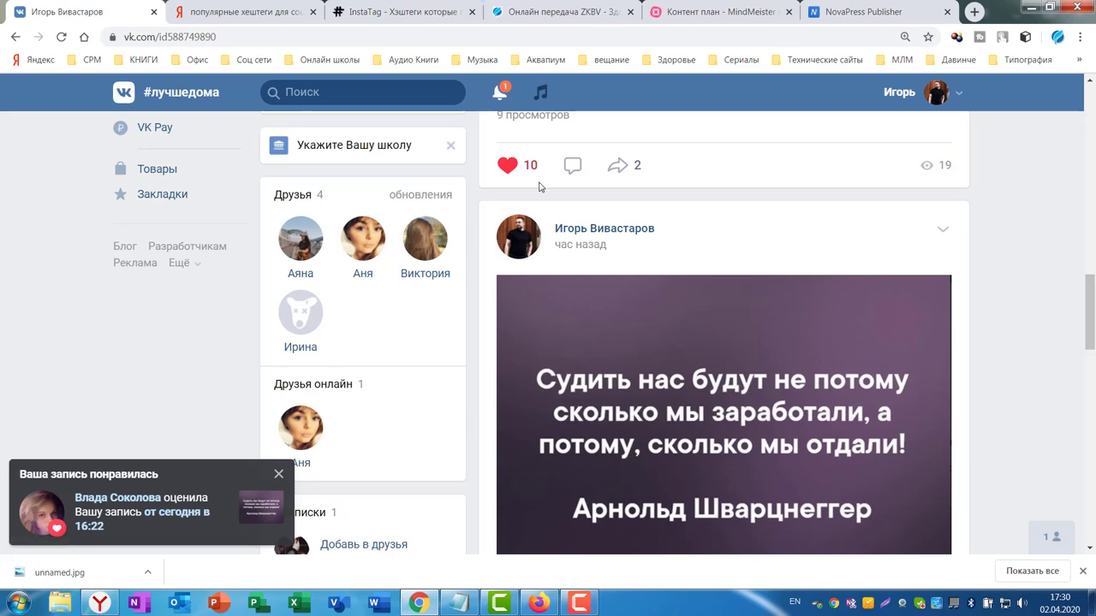
Refresh the in-progress list in Yandex Browser and check the completed task's report along with the performer's VK profile
click(100, 604)
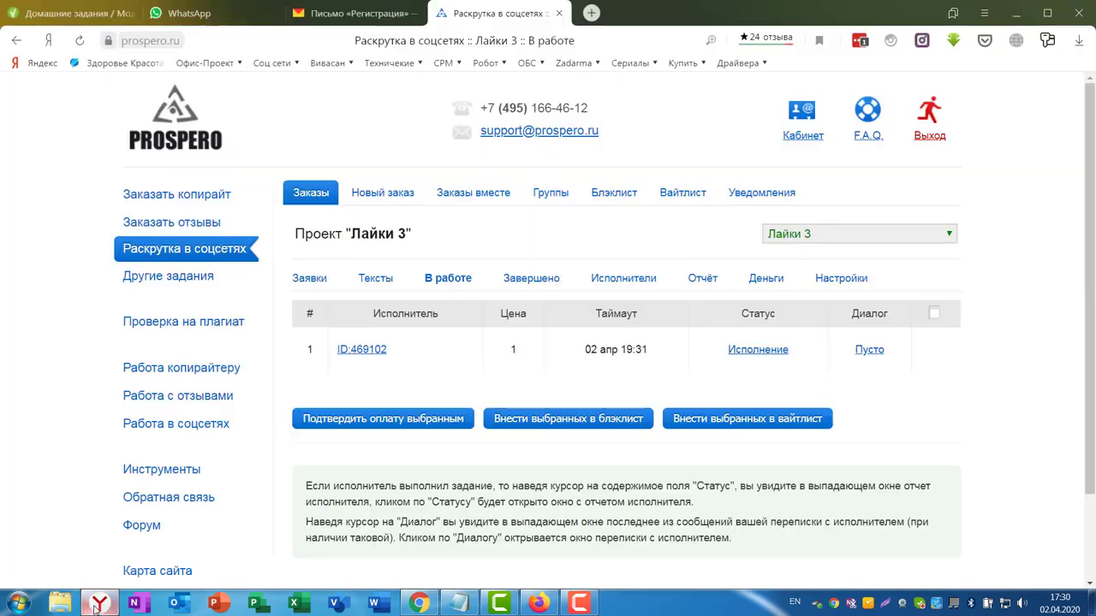
click(80, 40)
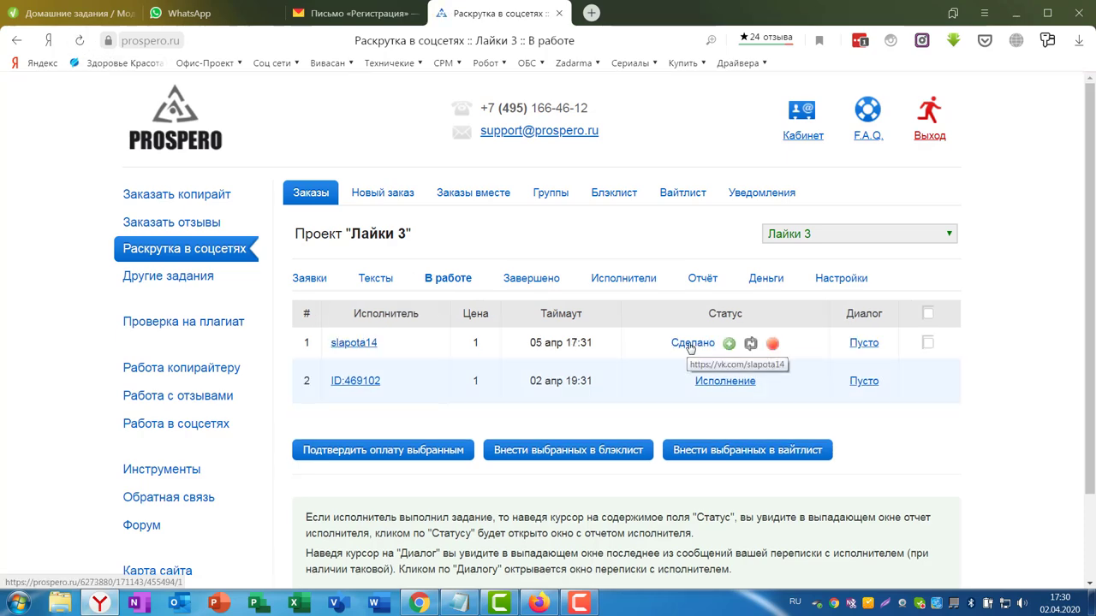
click(690, 344)
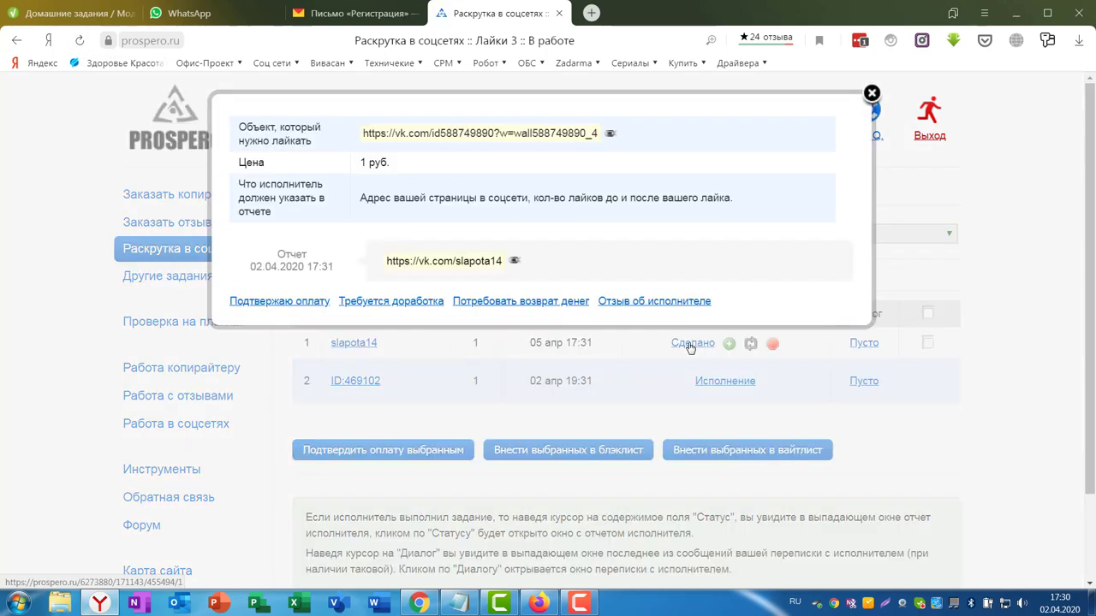
click(515, 262)
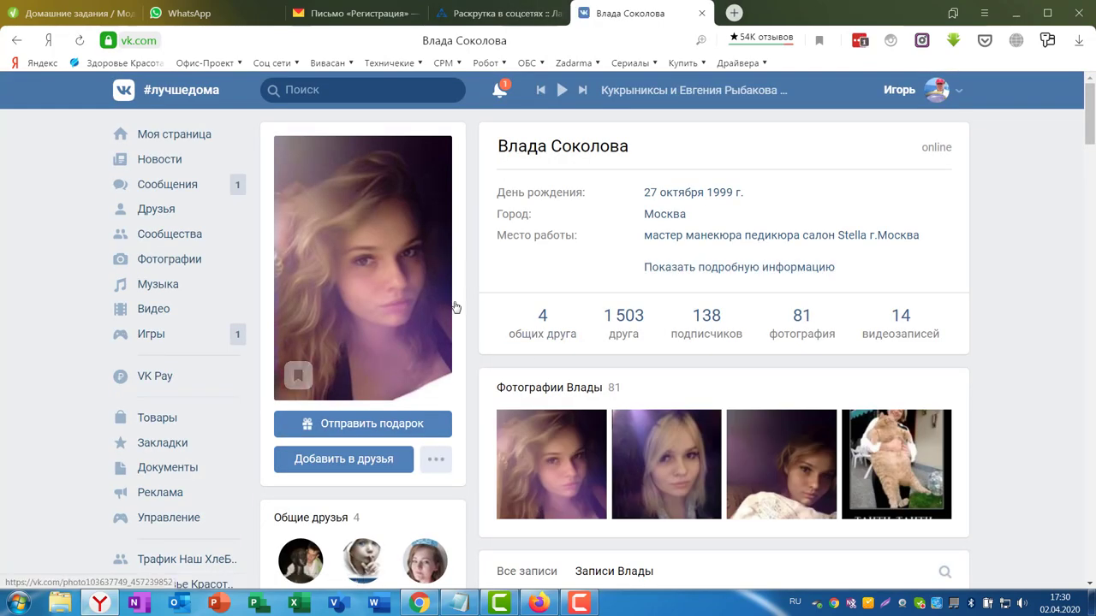
click(701, 13)
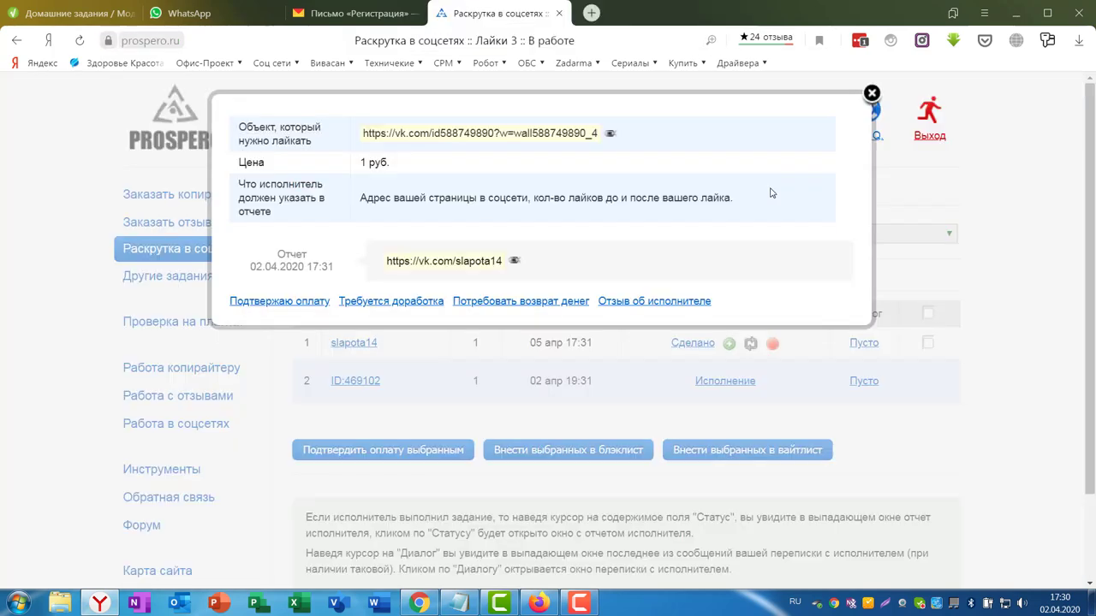
click(870, 94)
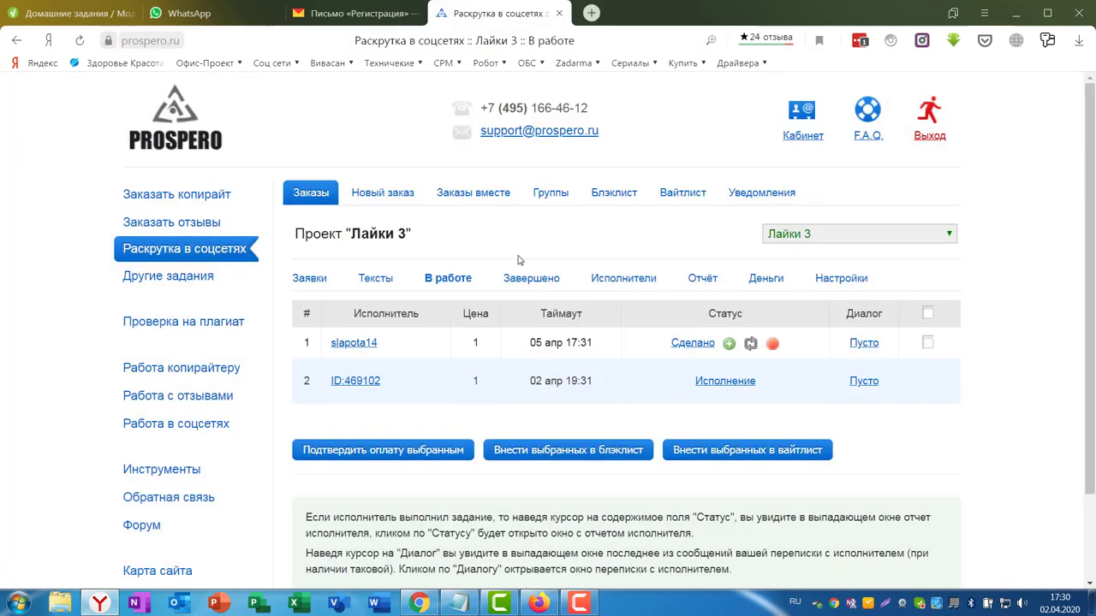
Refresh the in-progress list and confirm payment for the performer whose task is marked Сделано
click(75, 41)
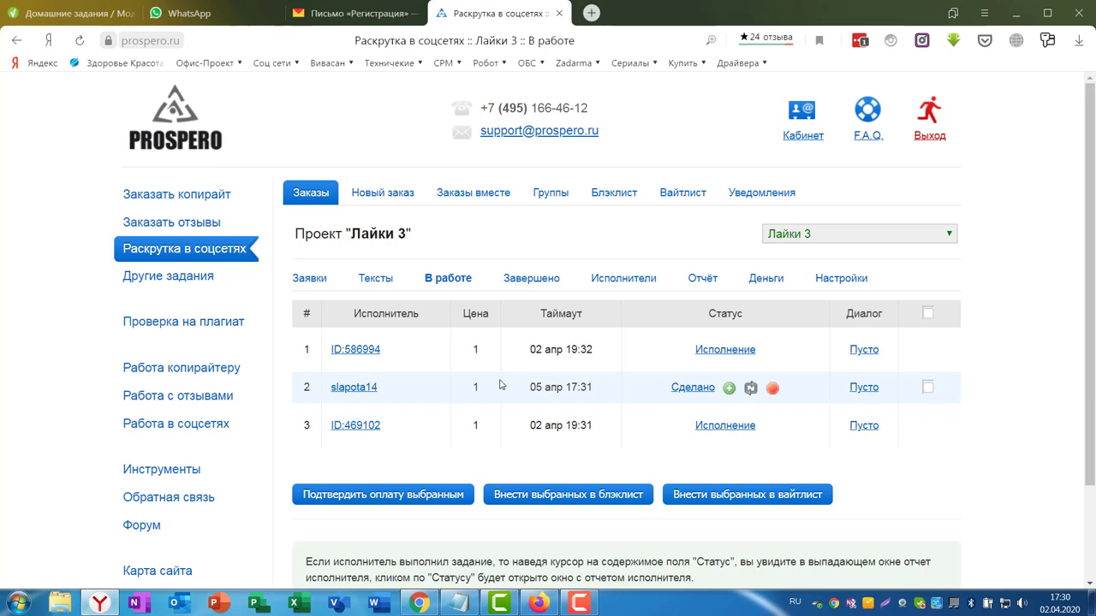
click(928, 388)
click(368, 495)
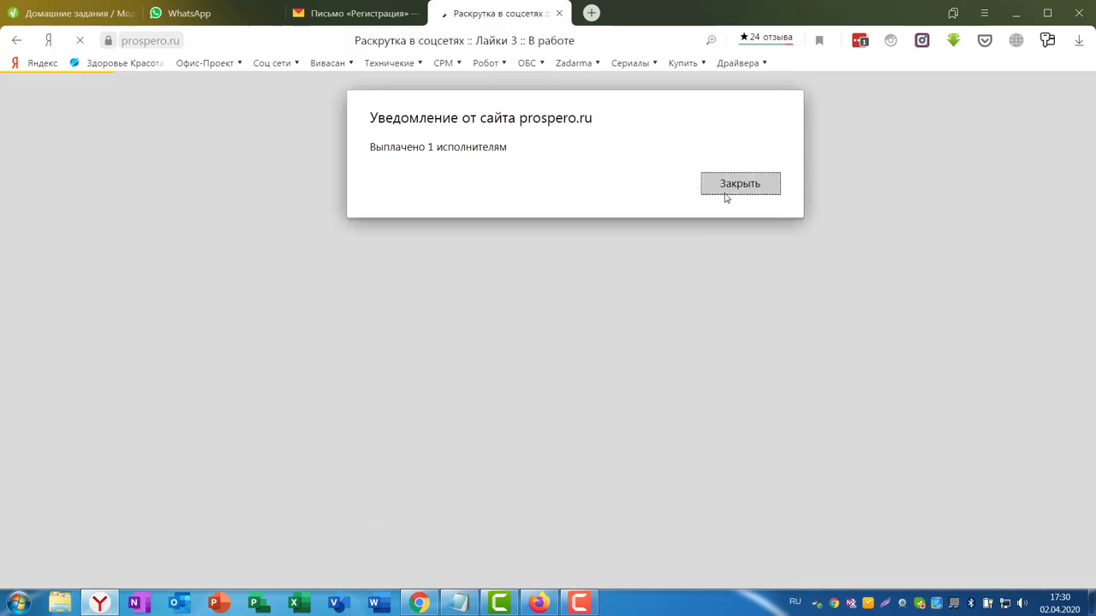
Dismiss the payout notice, then check the next completed task's report and the performer's VK profile before closing the report
click(736, 185)
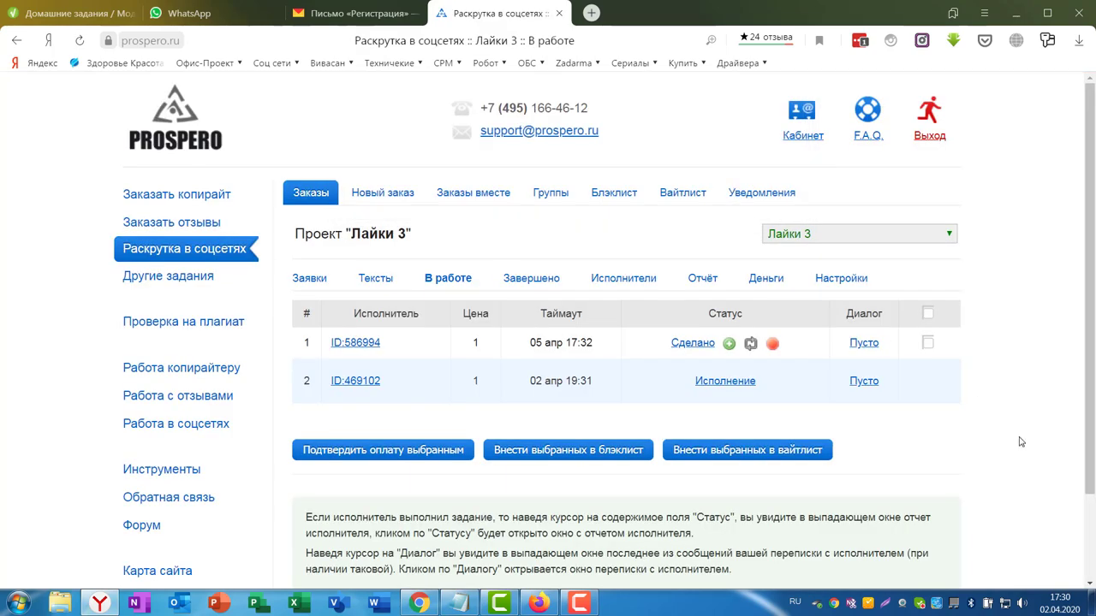
click(694, 344)
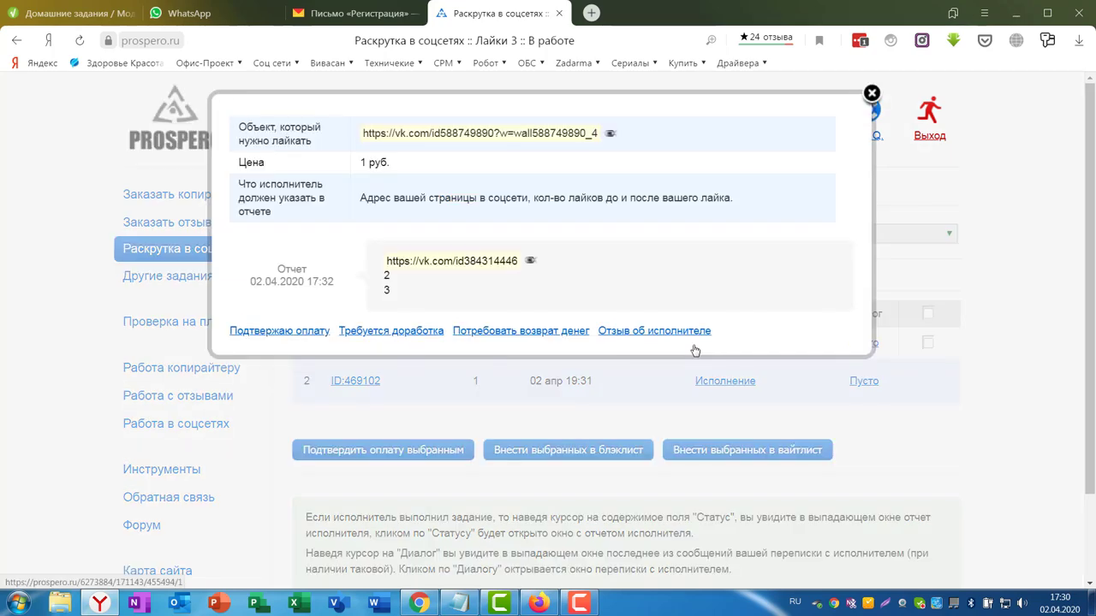
click(530, 260)
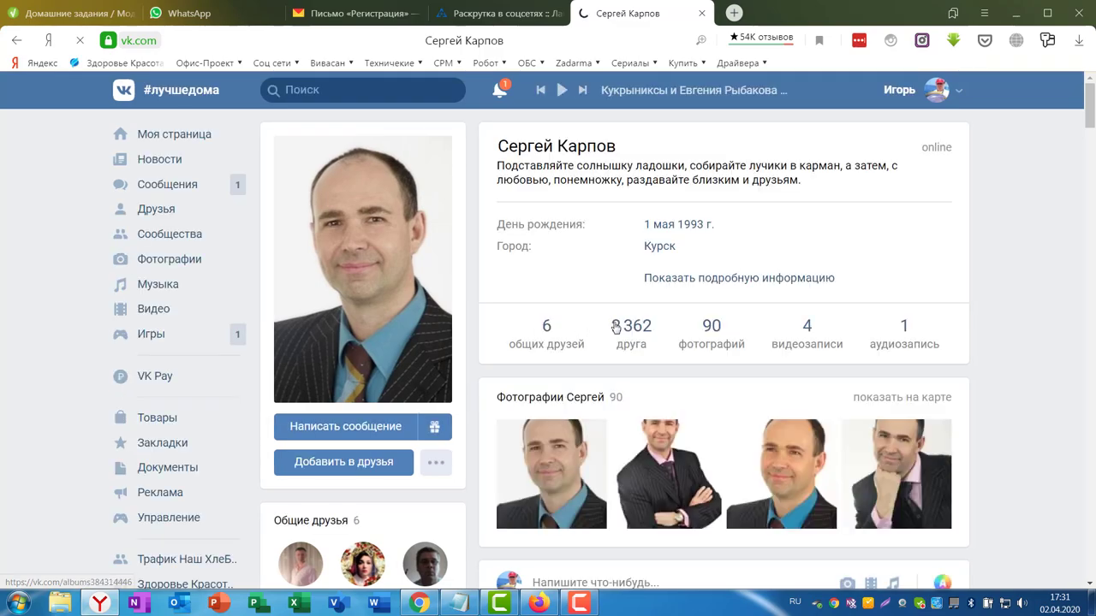
scroll(528, 394, down, 5)
scroll(779, 363, down, 5)
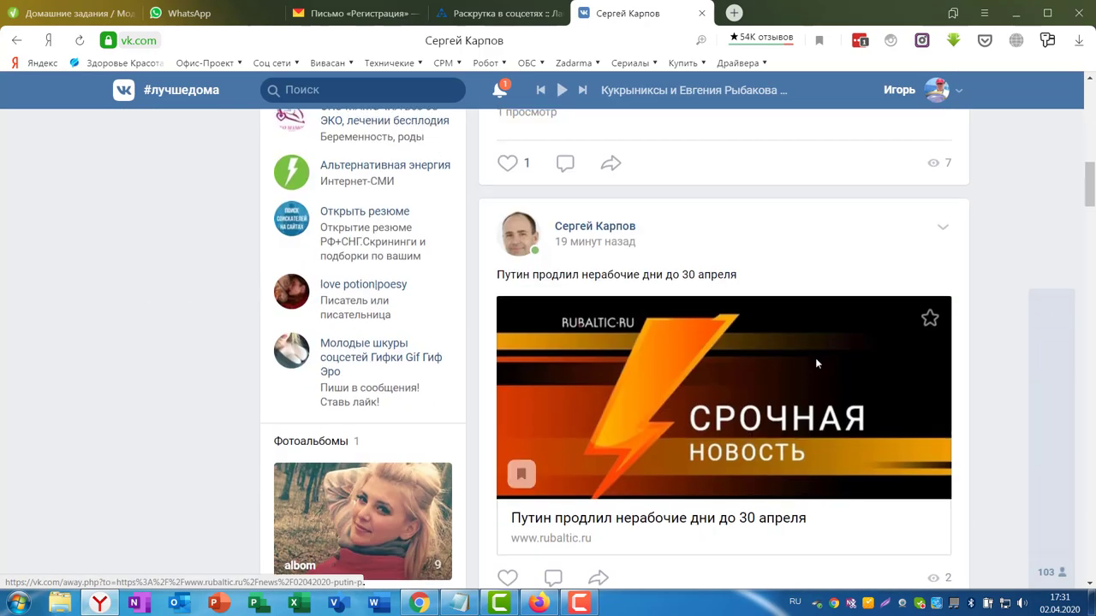
scroll(809, 355, up, 12)
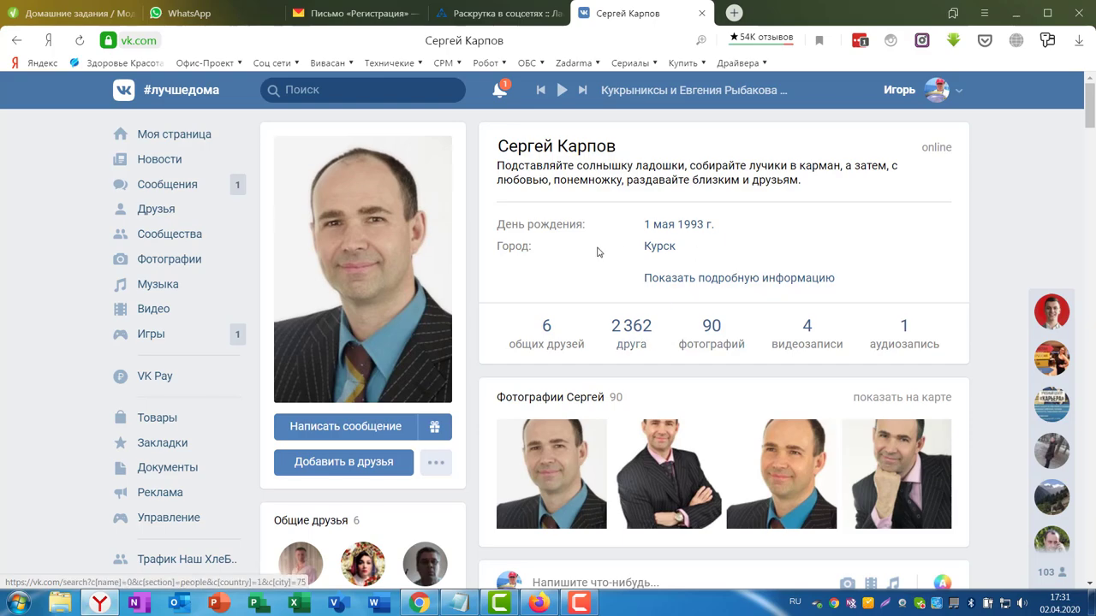
scroll(728, 291, down, 5)
scroll(738, 298, down, 15)
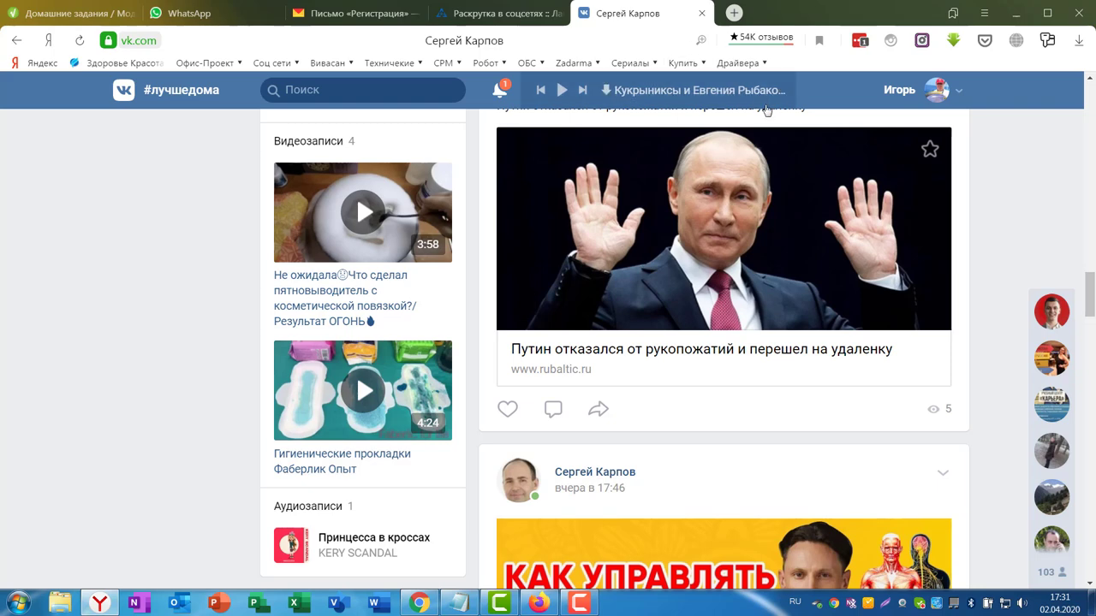
scroll(765, 108, down, 5)
key(ctrl+shift+Tab)
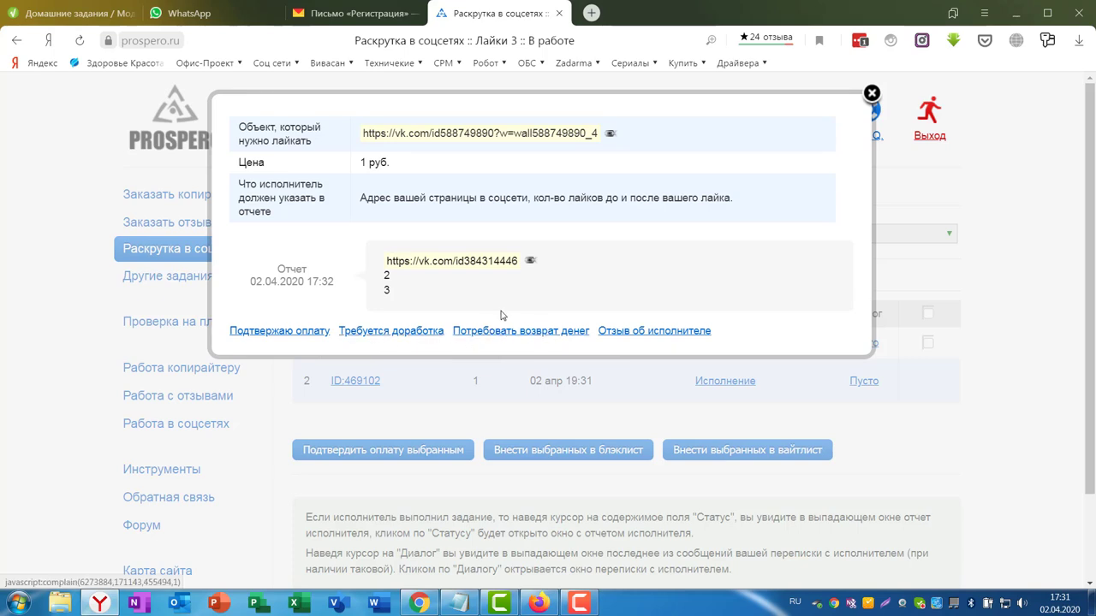
click(872, 93)
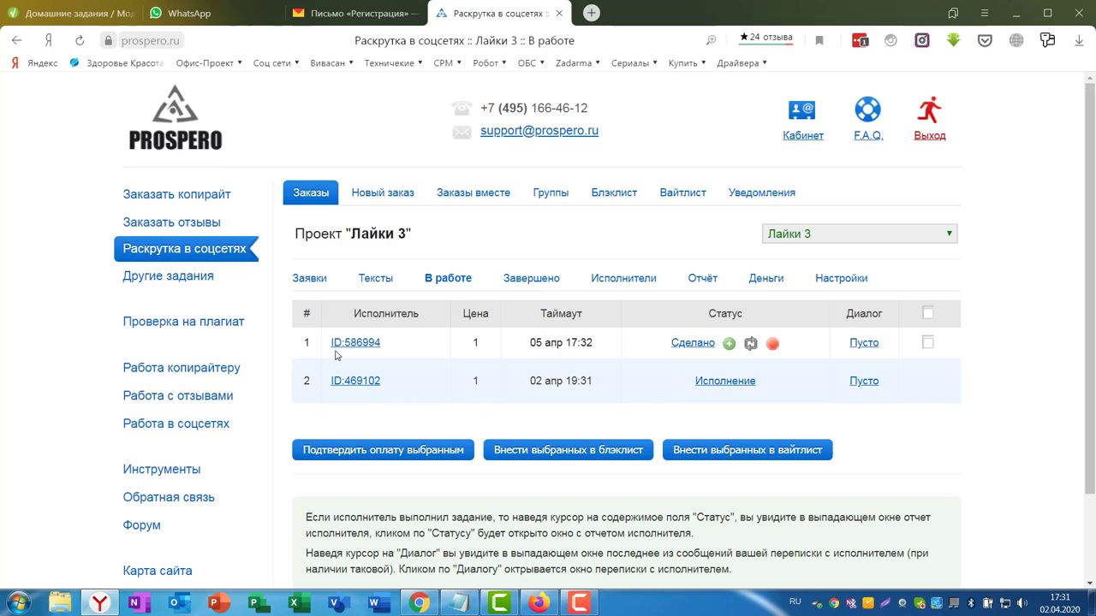
Add the performer of the first task marked Сделано to the whitelist
click(928, 344)
click(757, 452)
click(743, 185)
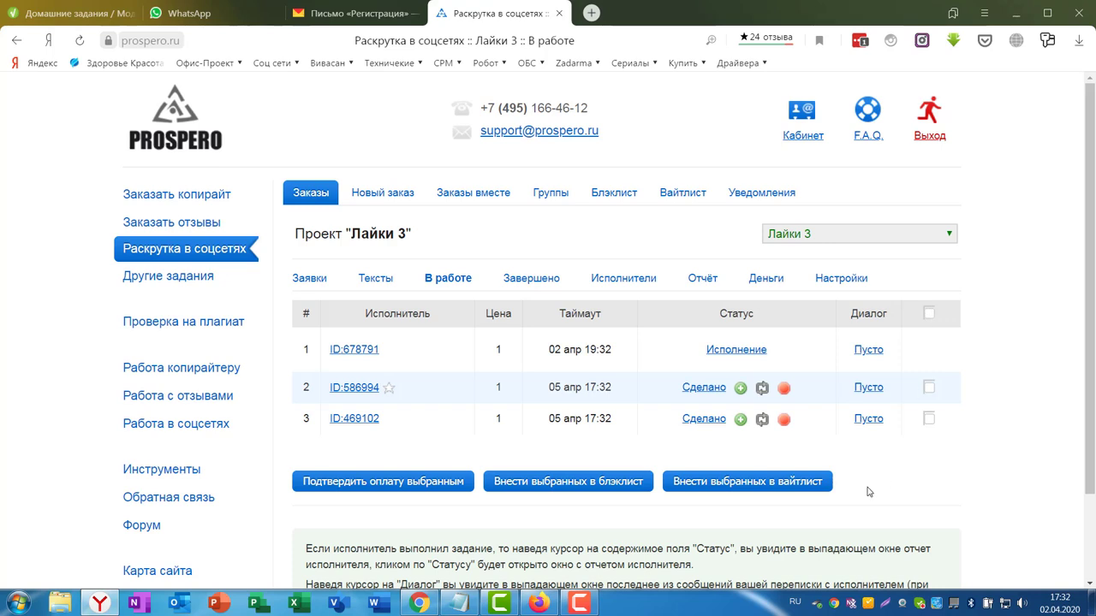
Select all completed tasks in the in-progress list, confirm payment to their performers, and dismiss the payout notice
click(929, 313)
click(422, 476)
click(362, 412)
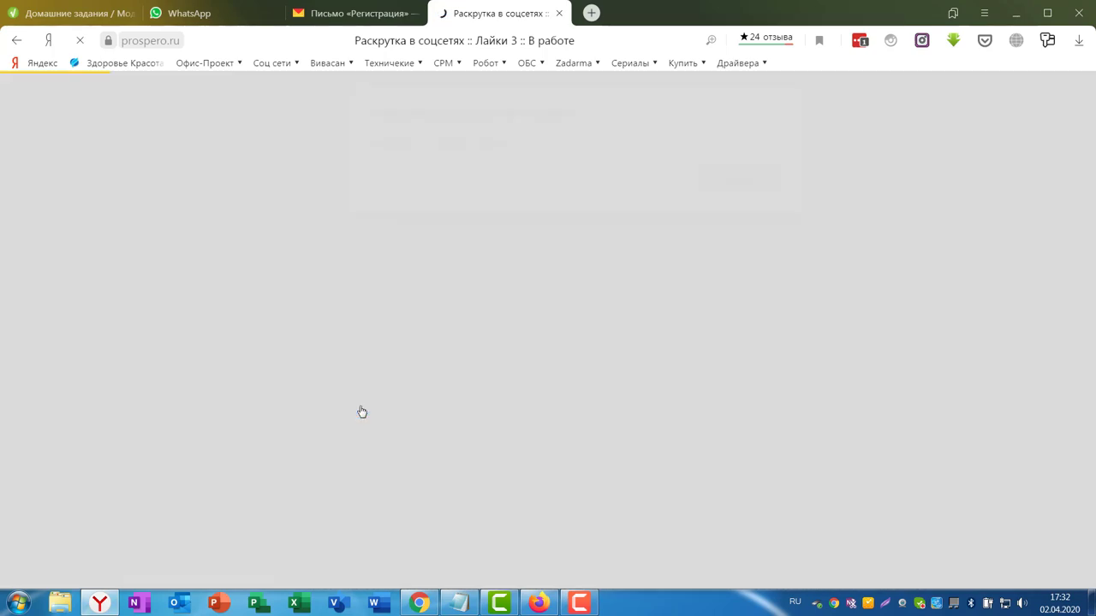
click(742, 181)
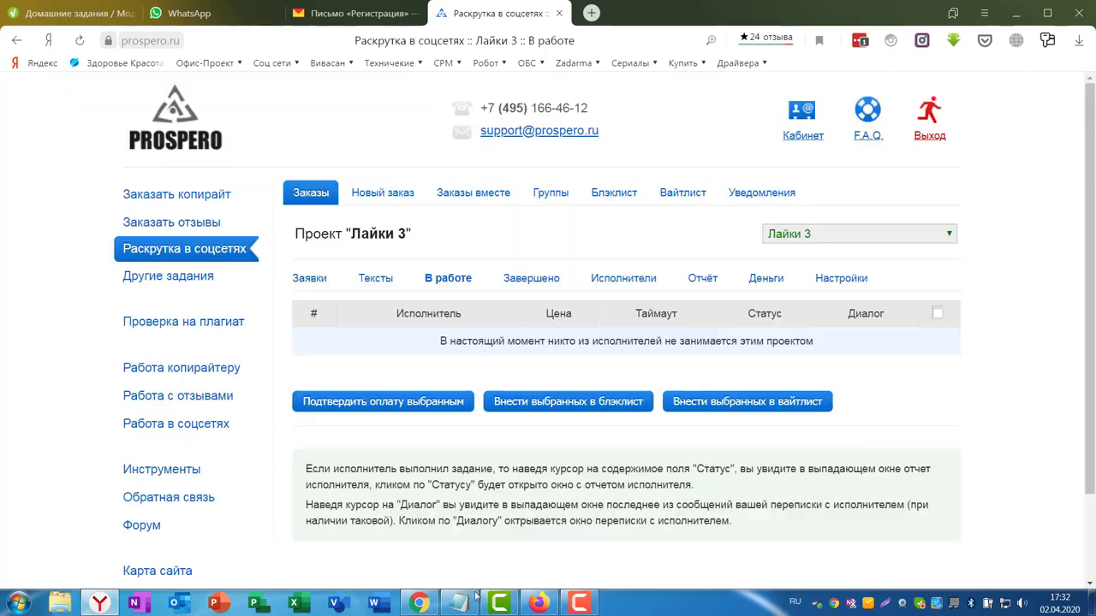
Switch to Chrome, reload the VK profile page, and check the likes on the Arnold Schwarzenegger quote post
click(417, 604)
scroll(249, 373, down, 3)
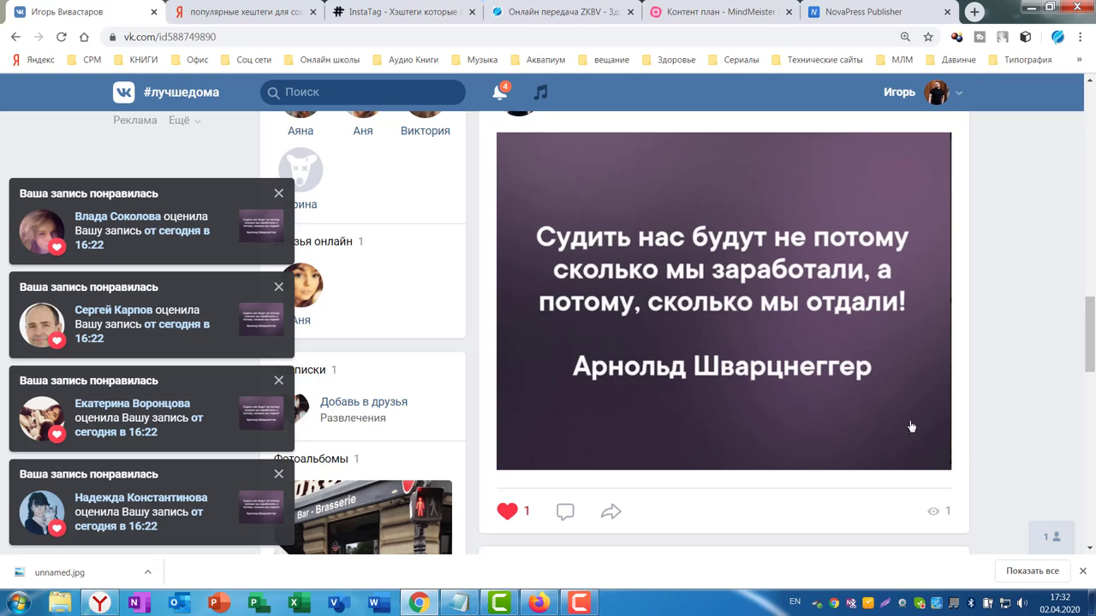
click(61, 36)
scroll(454, 346, down, 8)
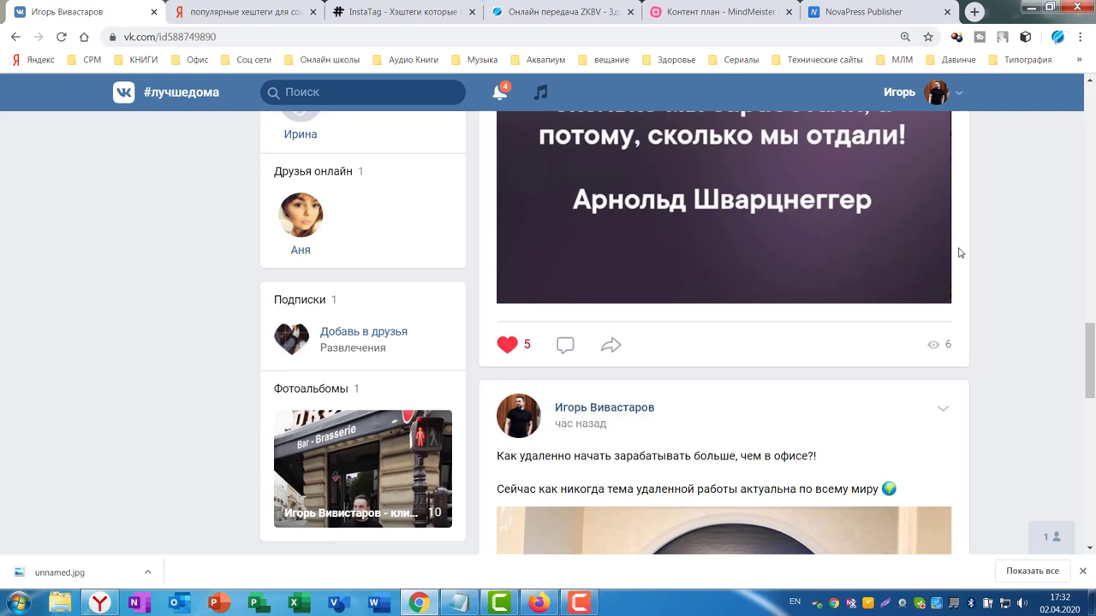
scroll(1054, 261, up, 3)
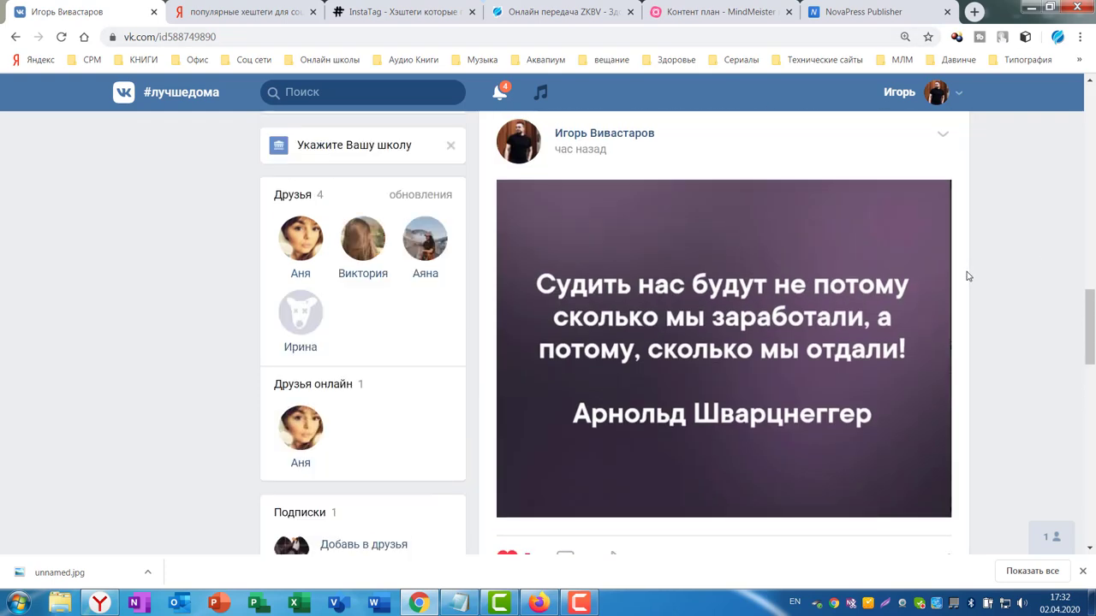
scroll(968, 276, down, 3)
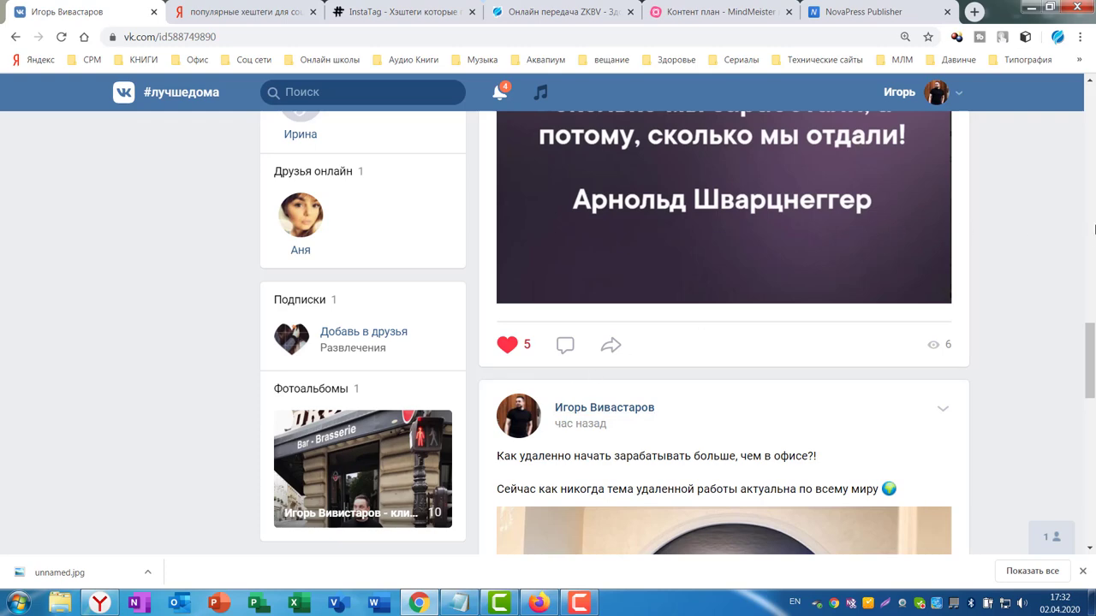
Look over the VK profile's header, photos and pinned post, including the likes and shares under that post
scroll(1077, 231, up, 10)
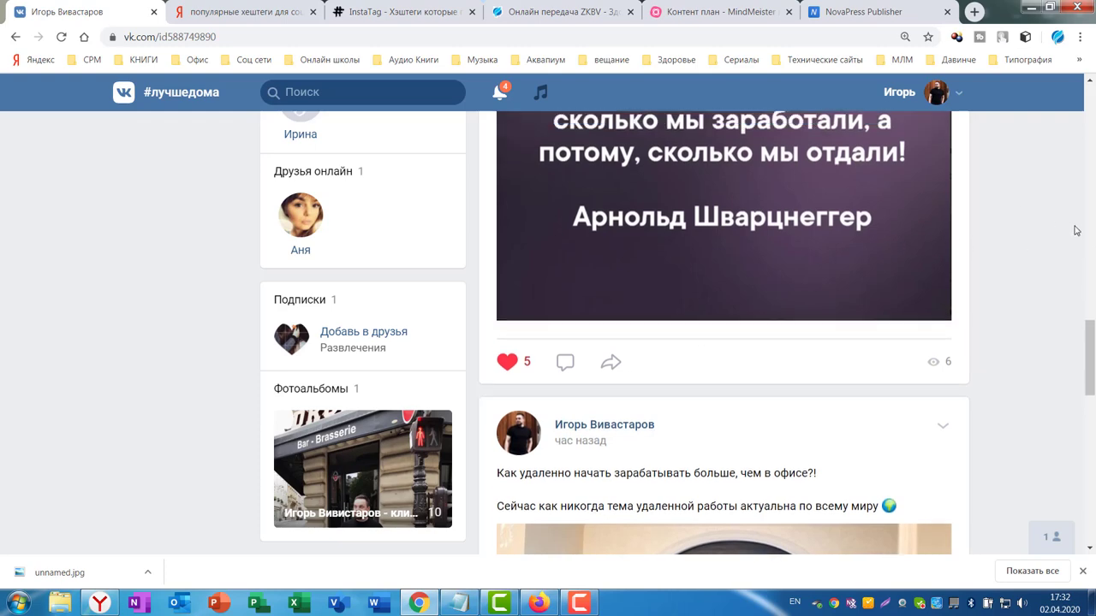
scroll(1068, 243, up, 9)
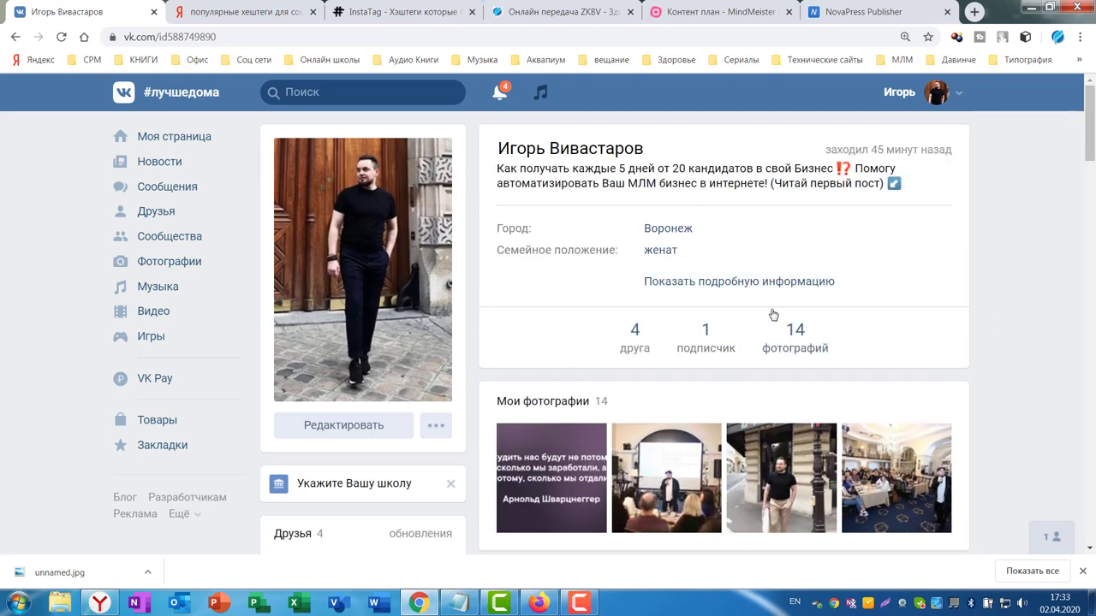
scroll(899, 342, down, 6)
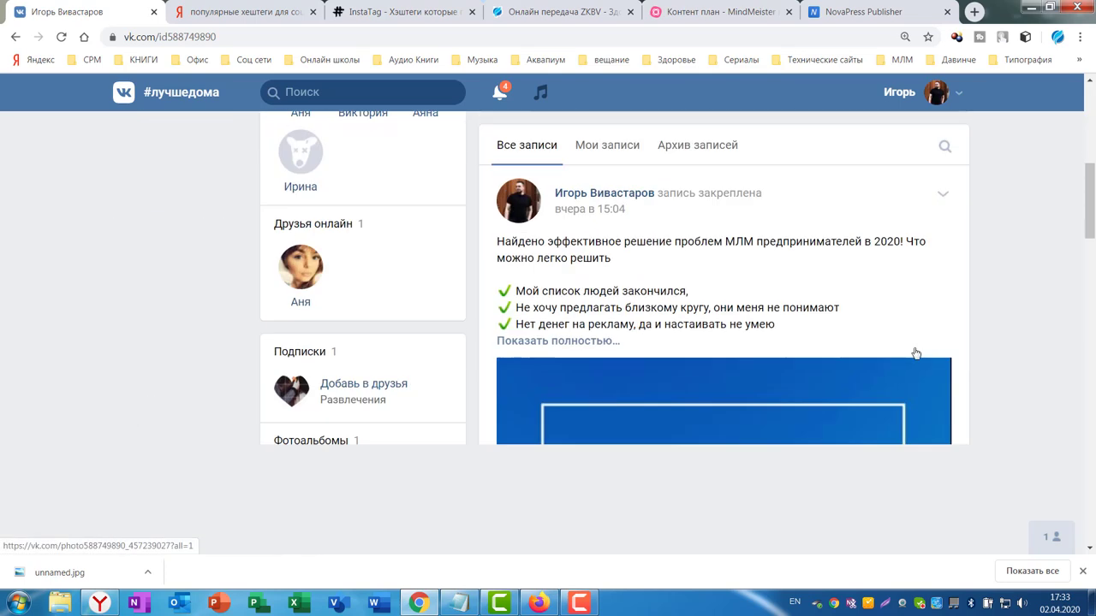
scroll(938, 370, down, 2)
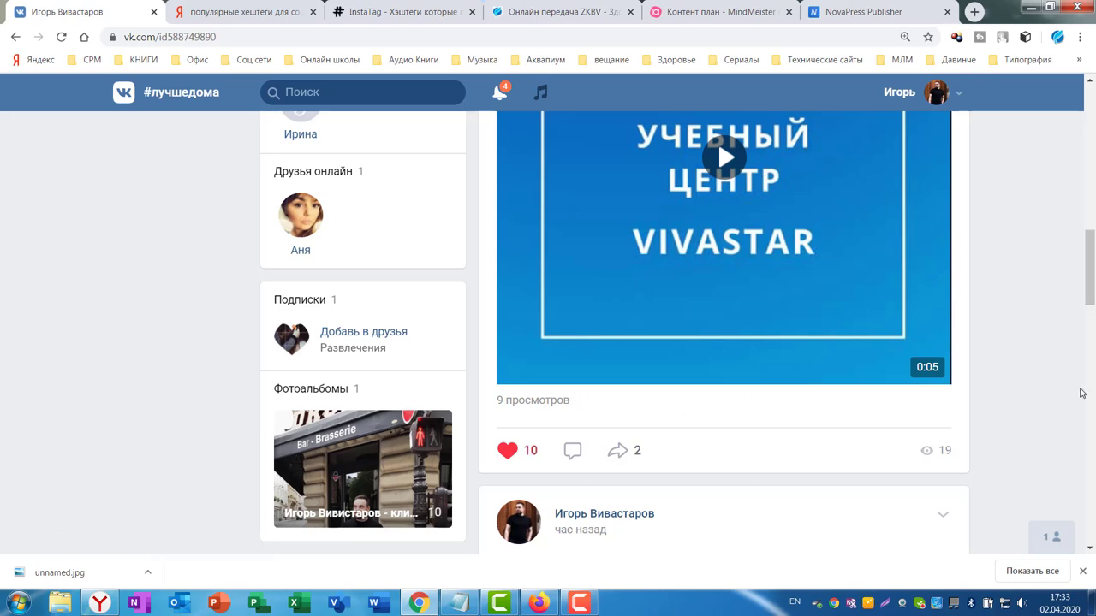
scroll(1059, 283, up, 10)
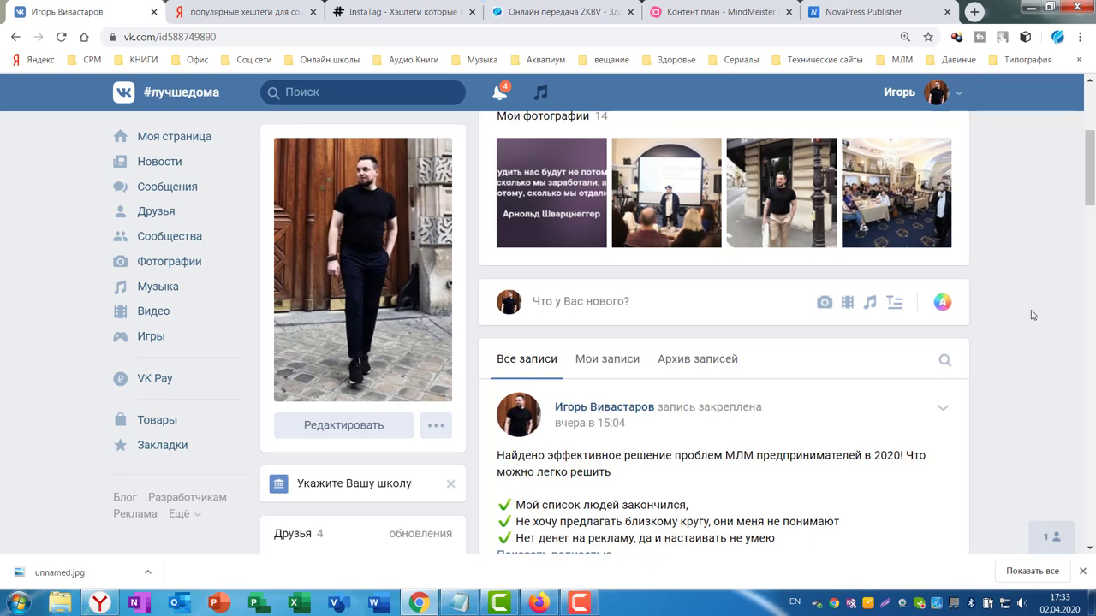
scroll(1034, 315, up, 3)
scroll(1049, 323, down, 10)
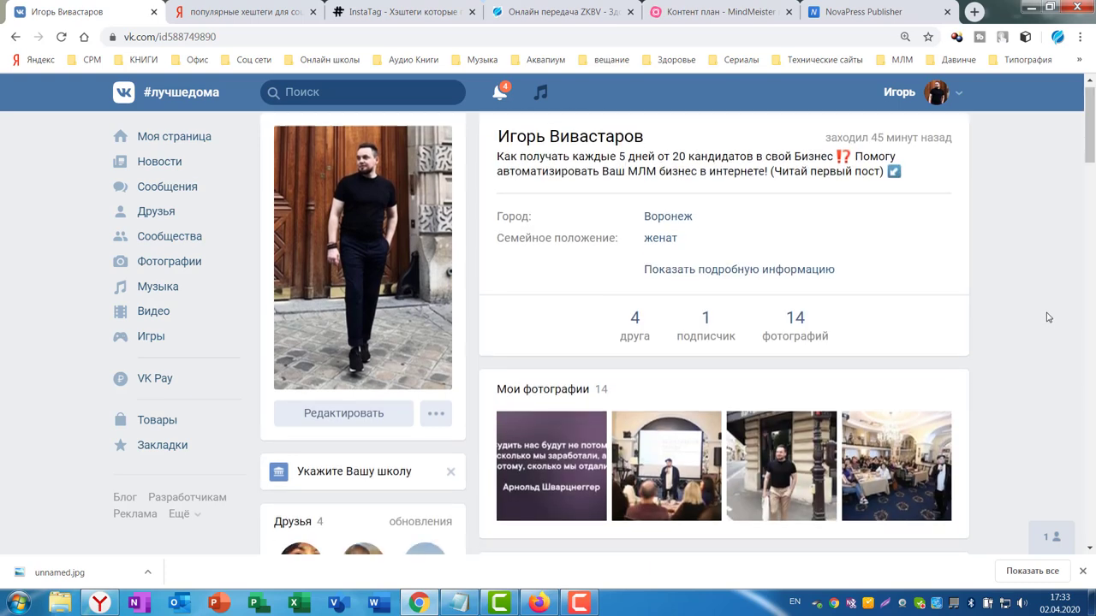
scroll(1050, 316, up, 10)
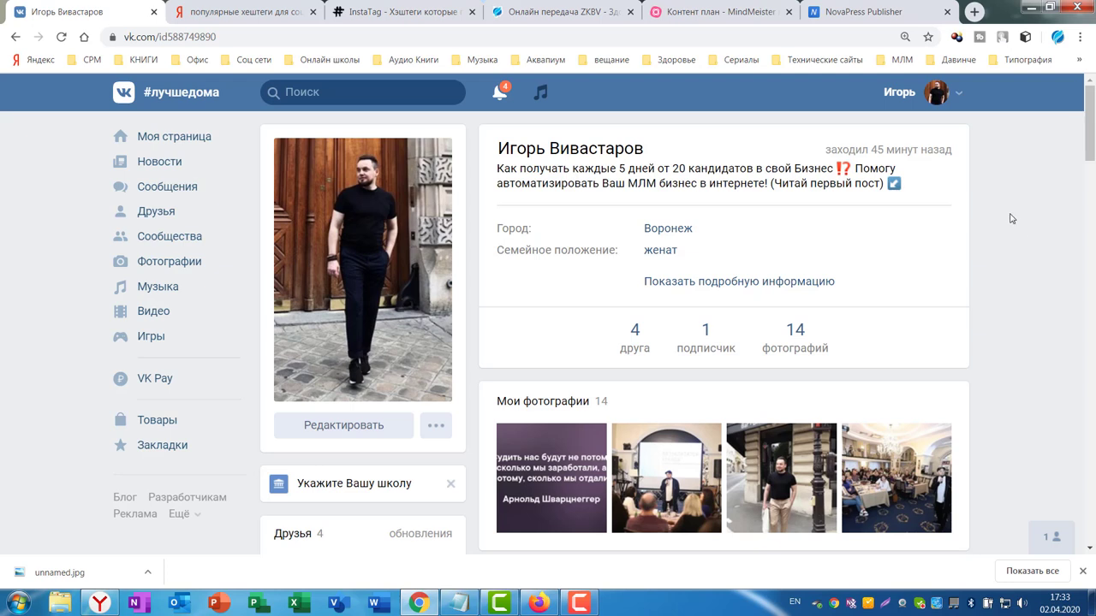
scroll(1010, 218, down, 3)
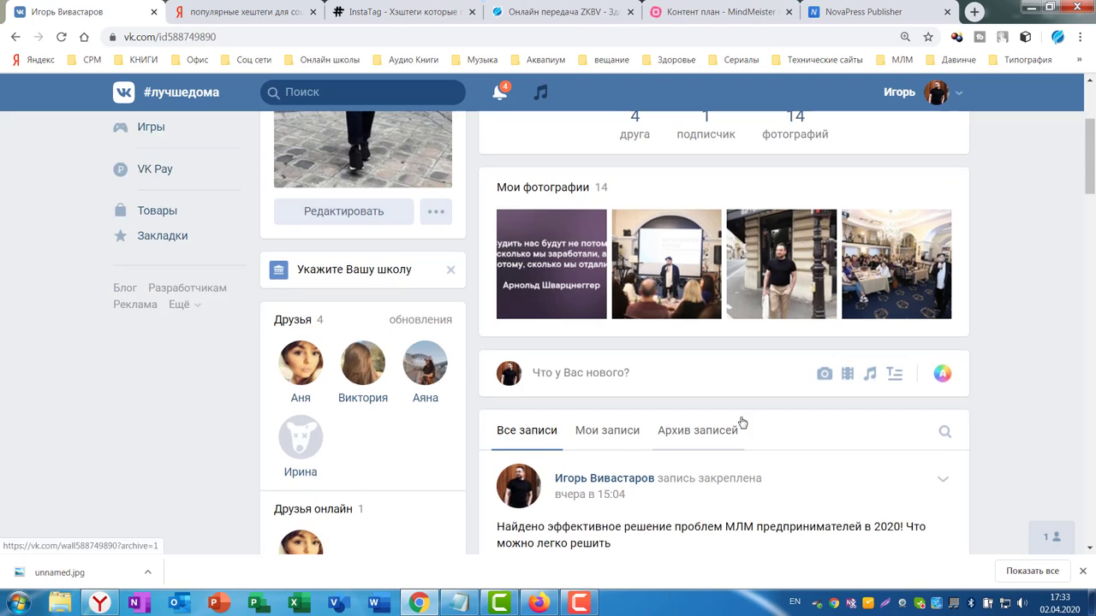
click(581, 603)
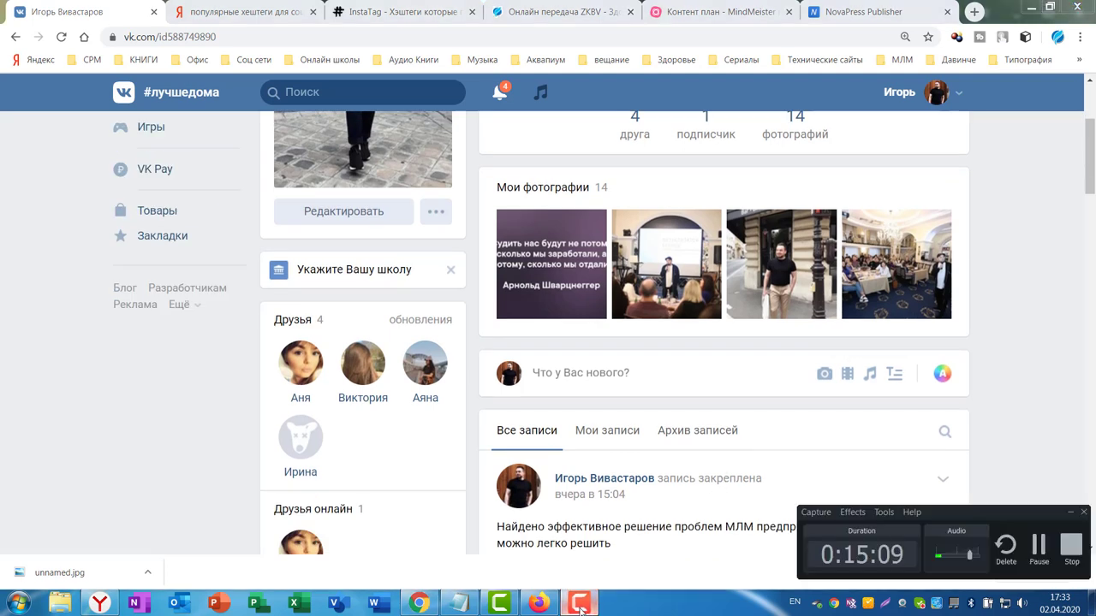